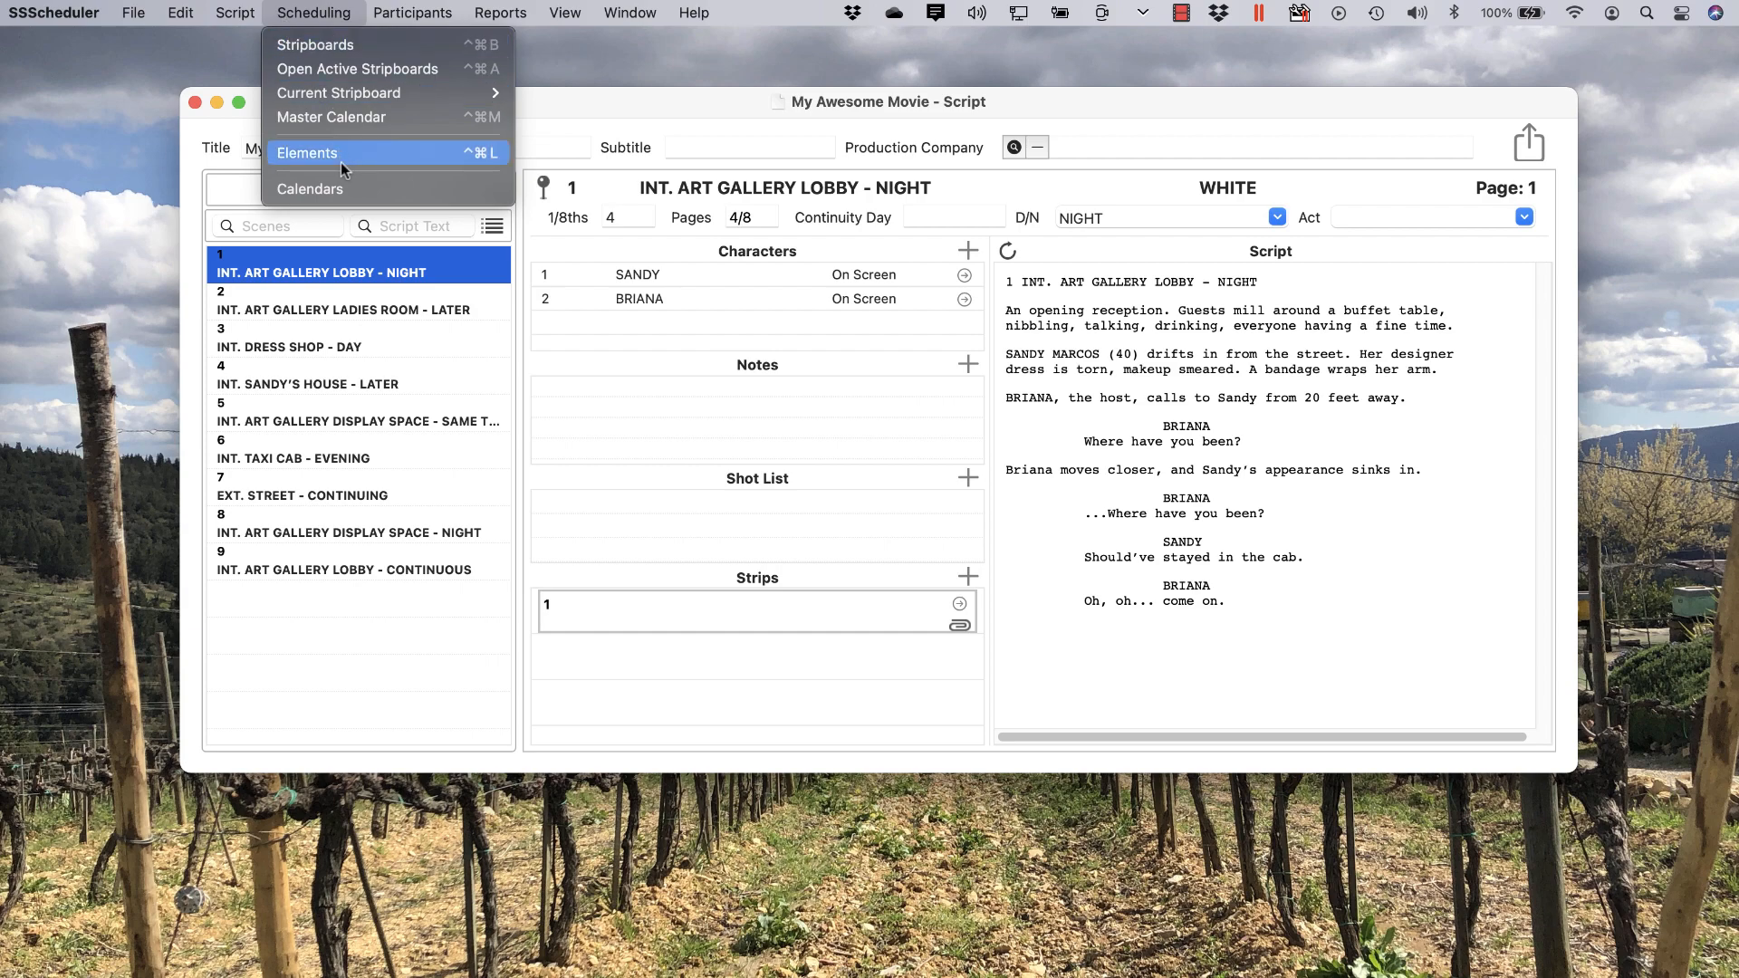
Step: Add a new calendar titled 'February Start' from the Calendars list and save it
click(350, 187)
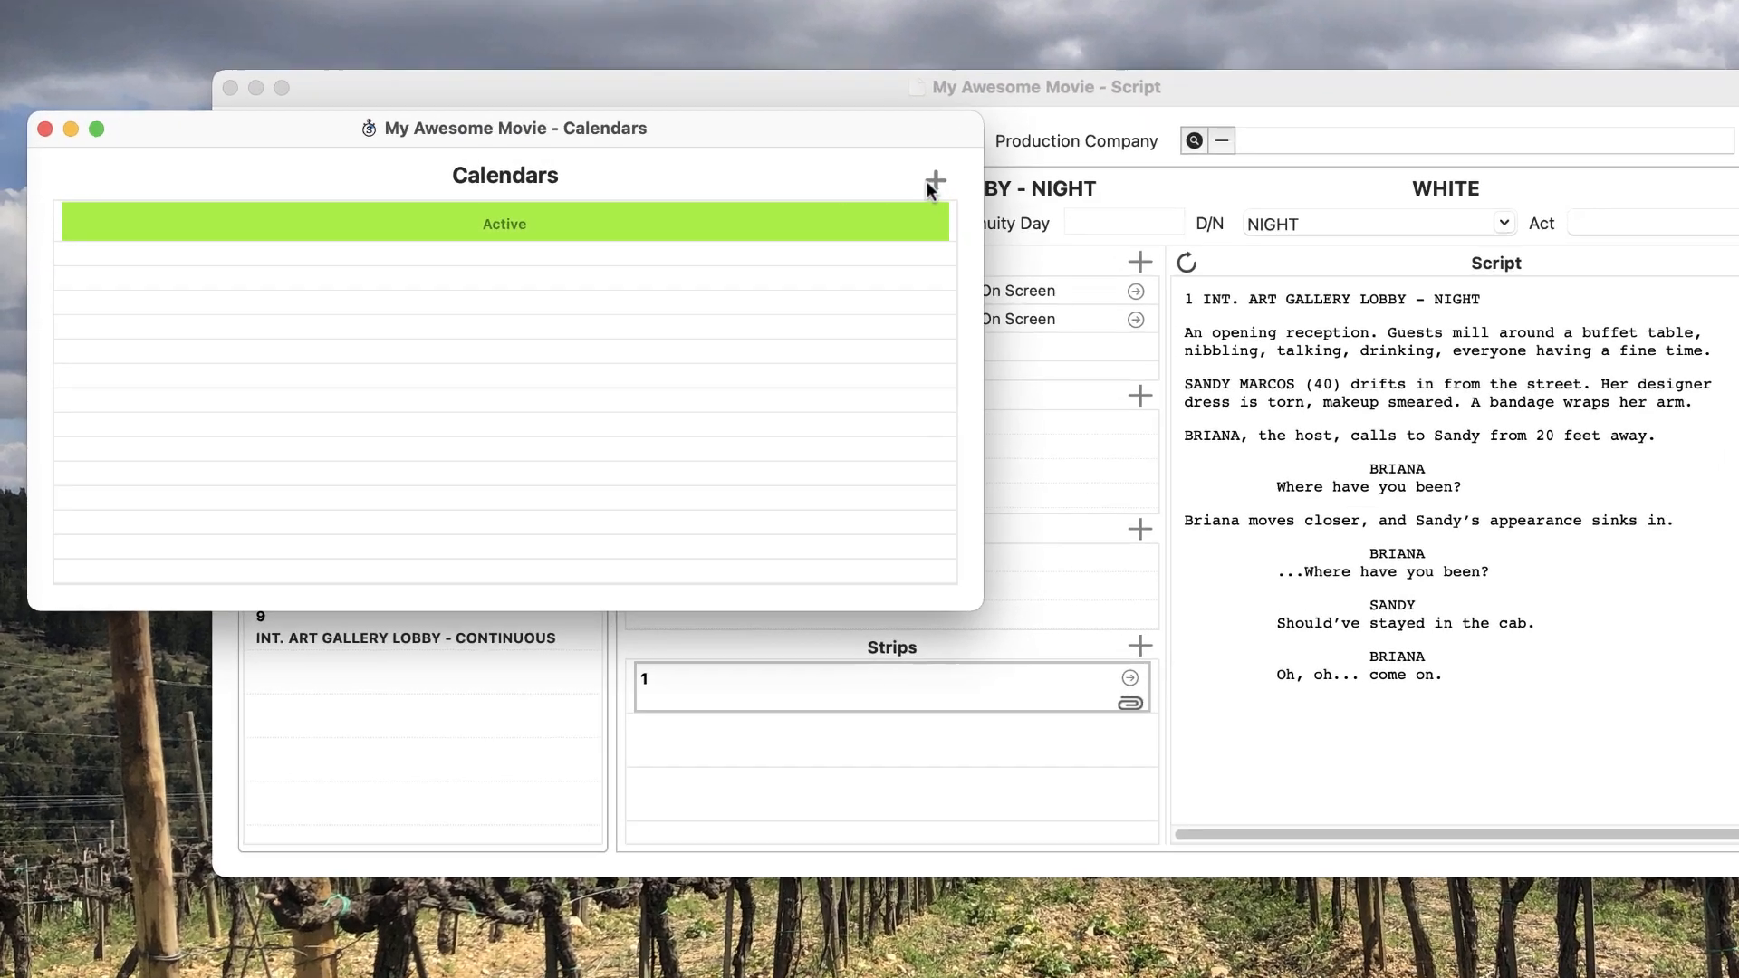
click(794, 181)
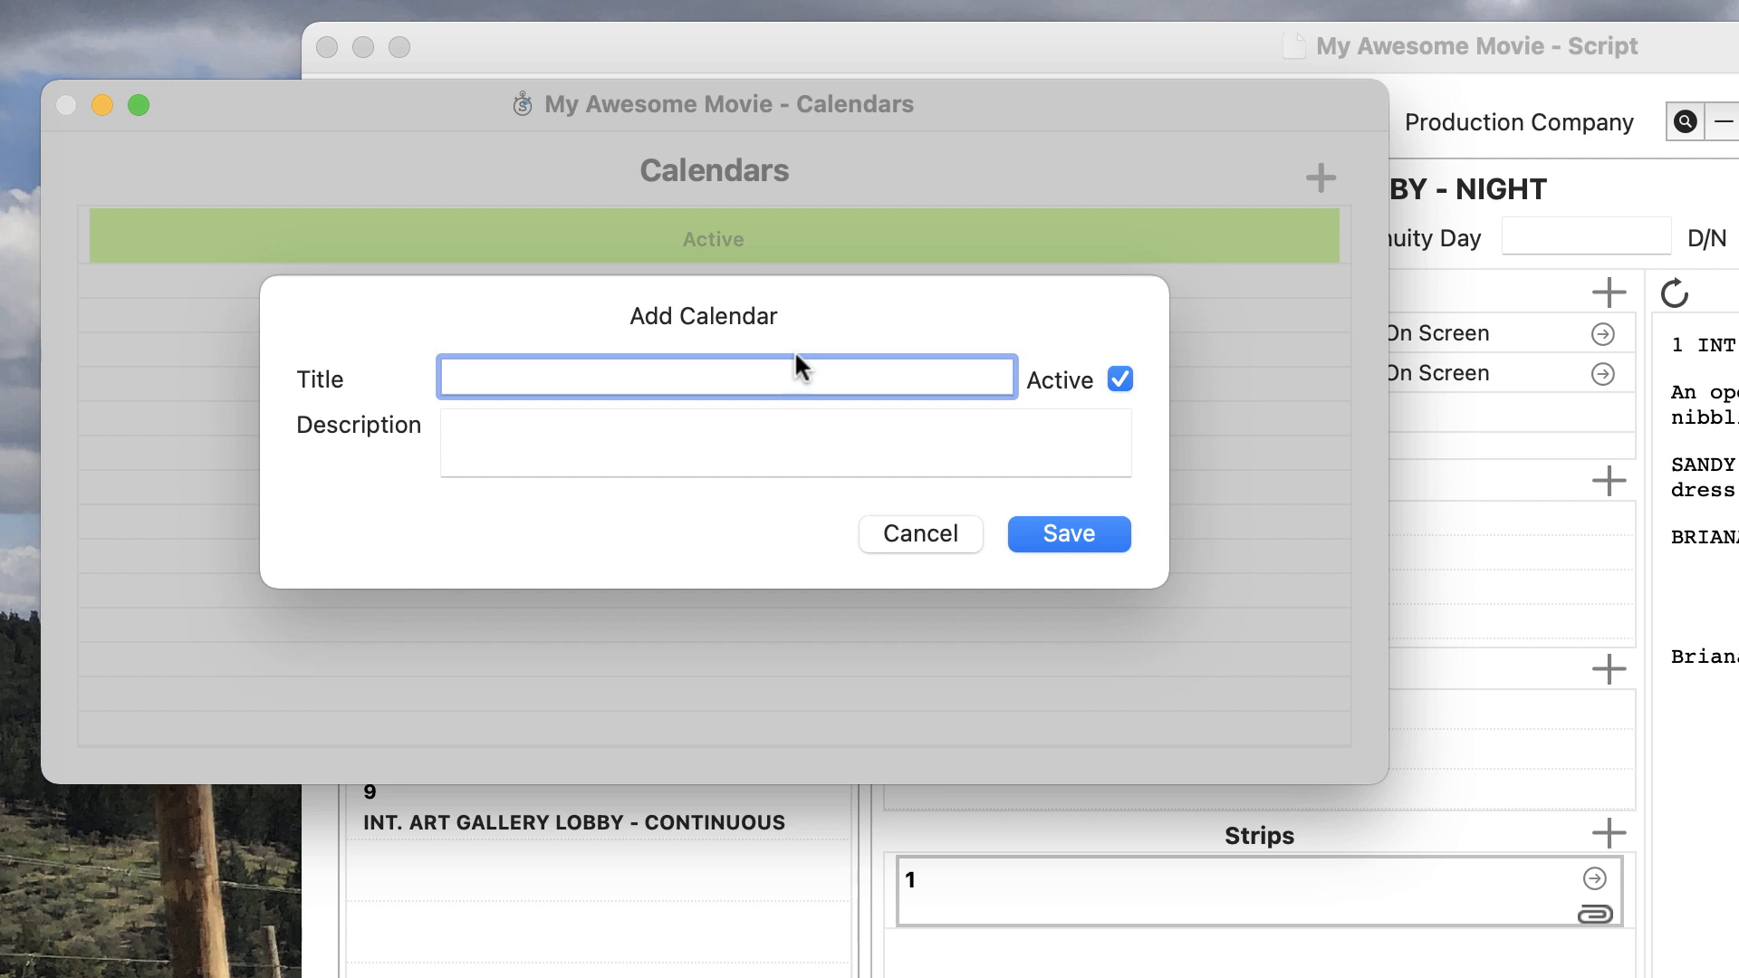
text(February Start)
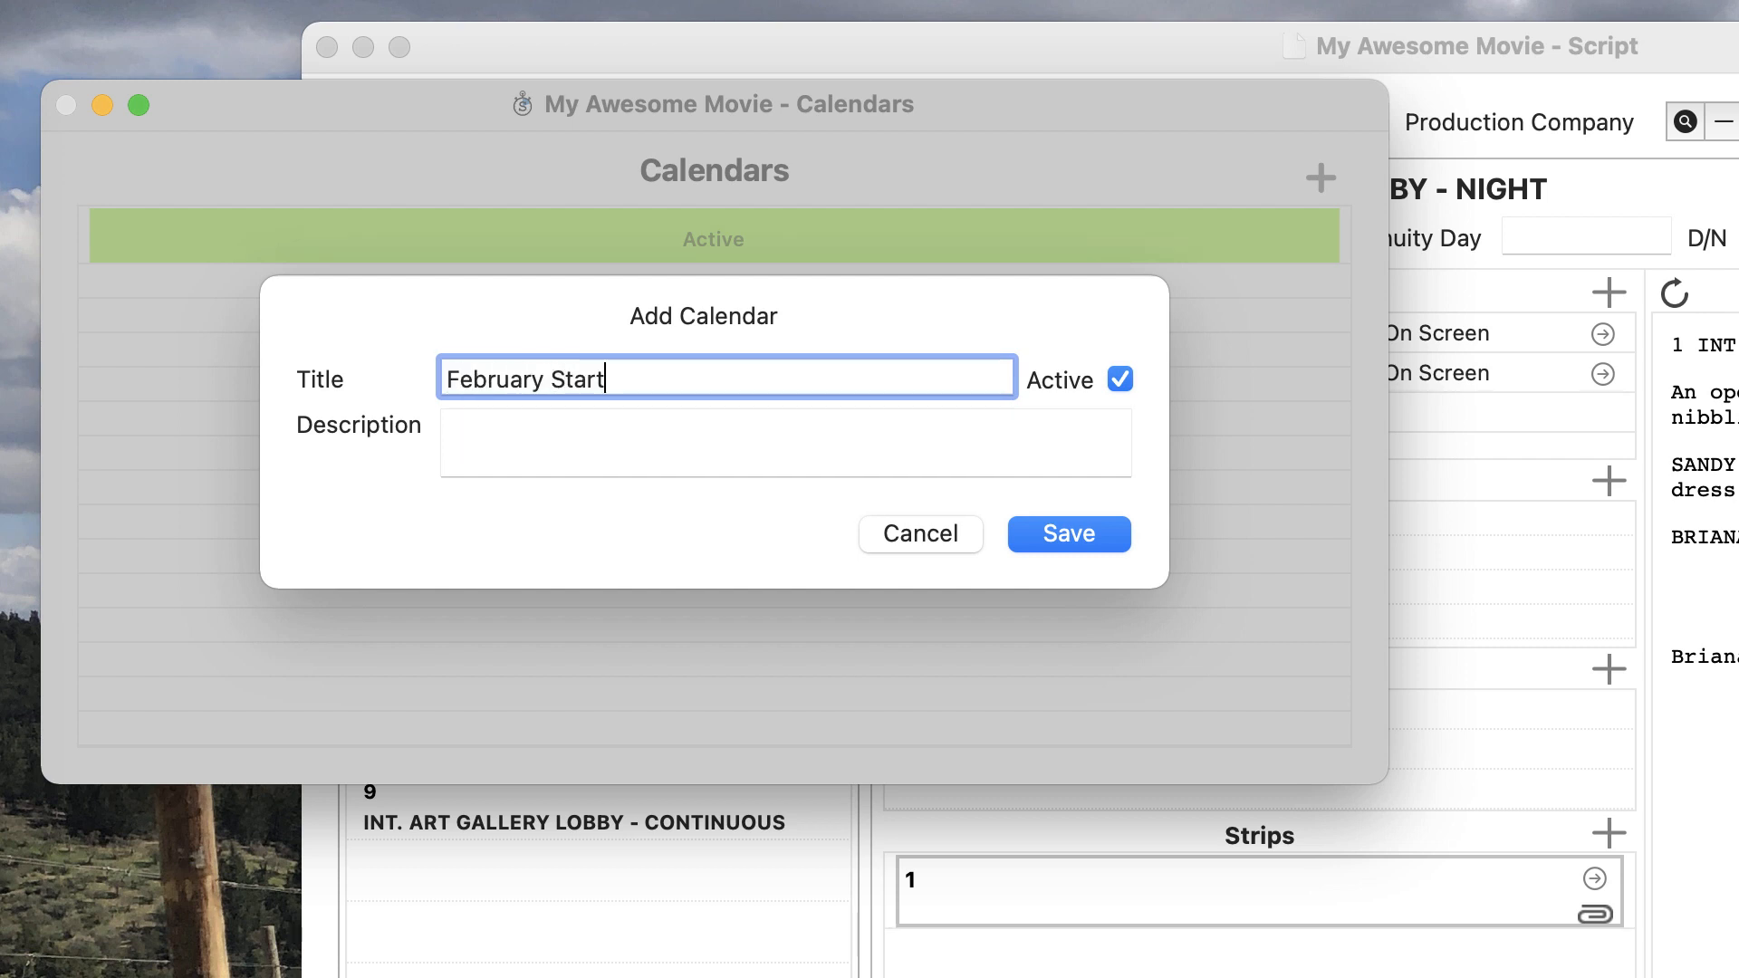
click(1096, 543)
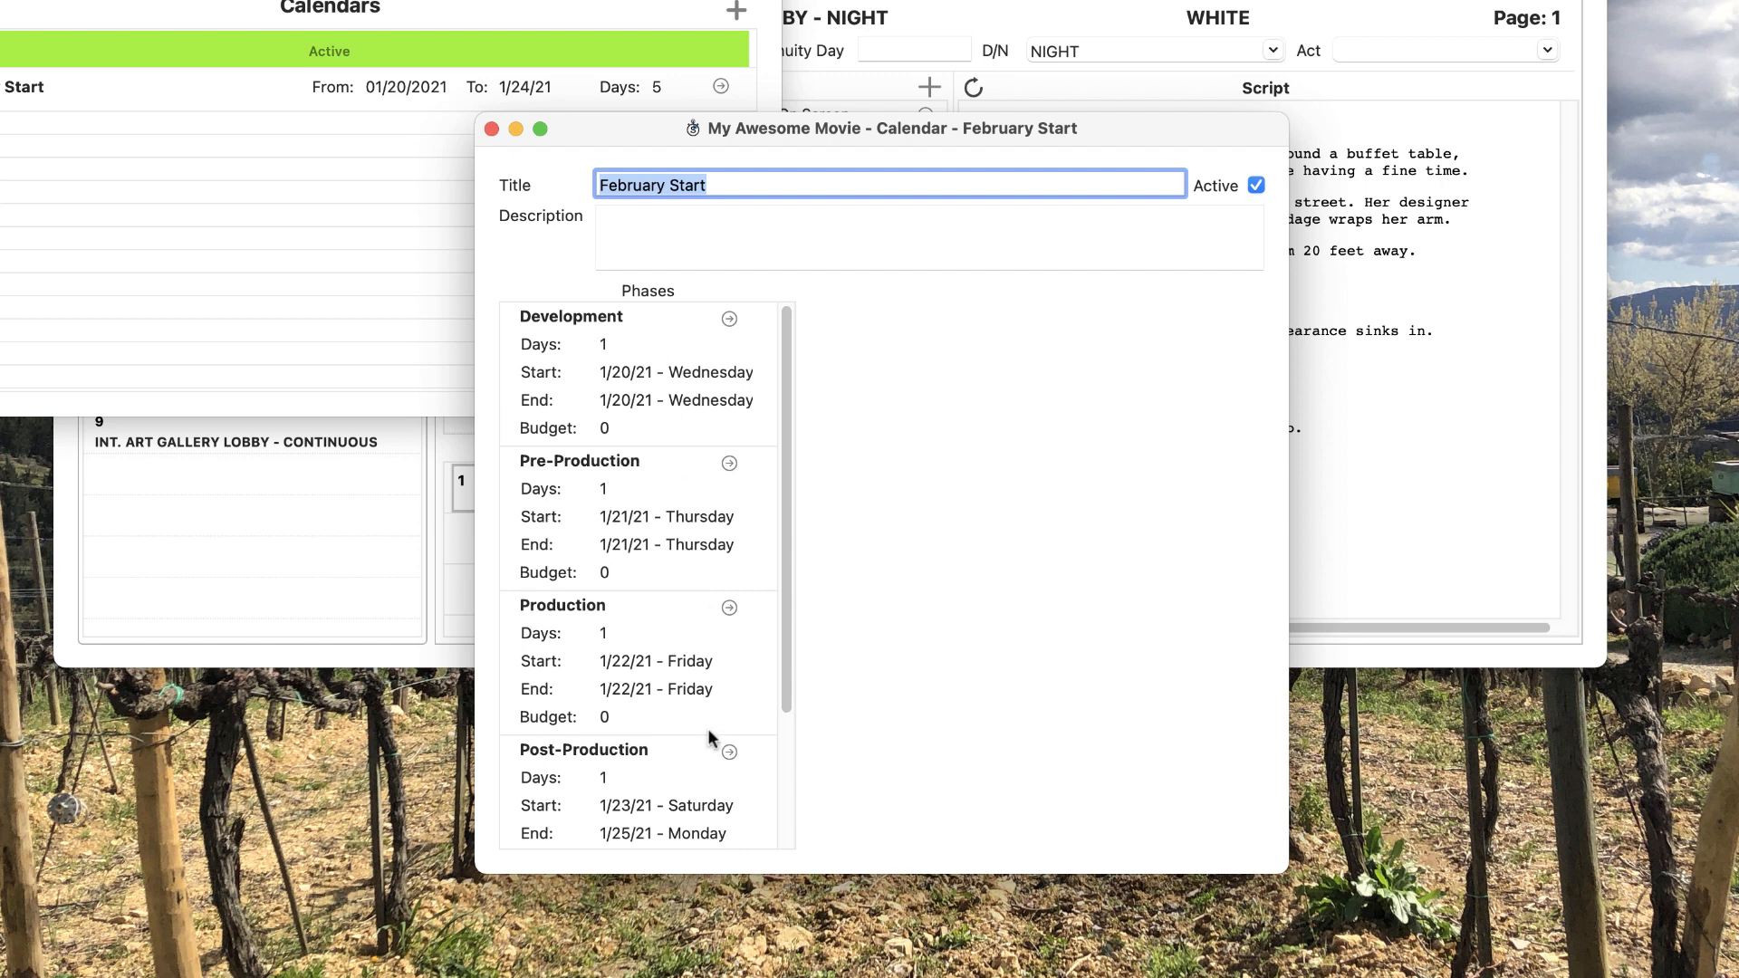
Step: Delete the Development phase from February Start and confirm the removal
scroll(709, 728, down, 4)
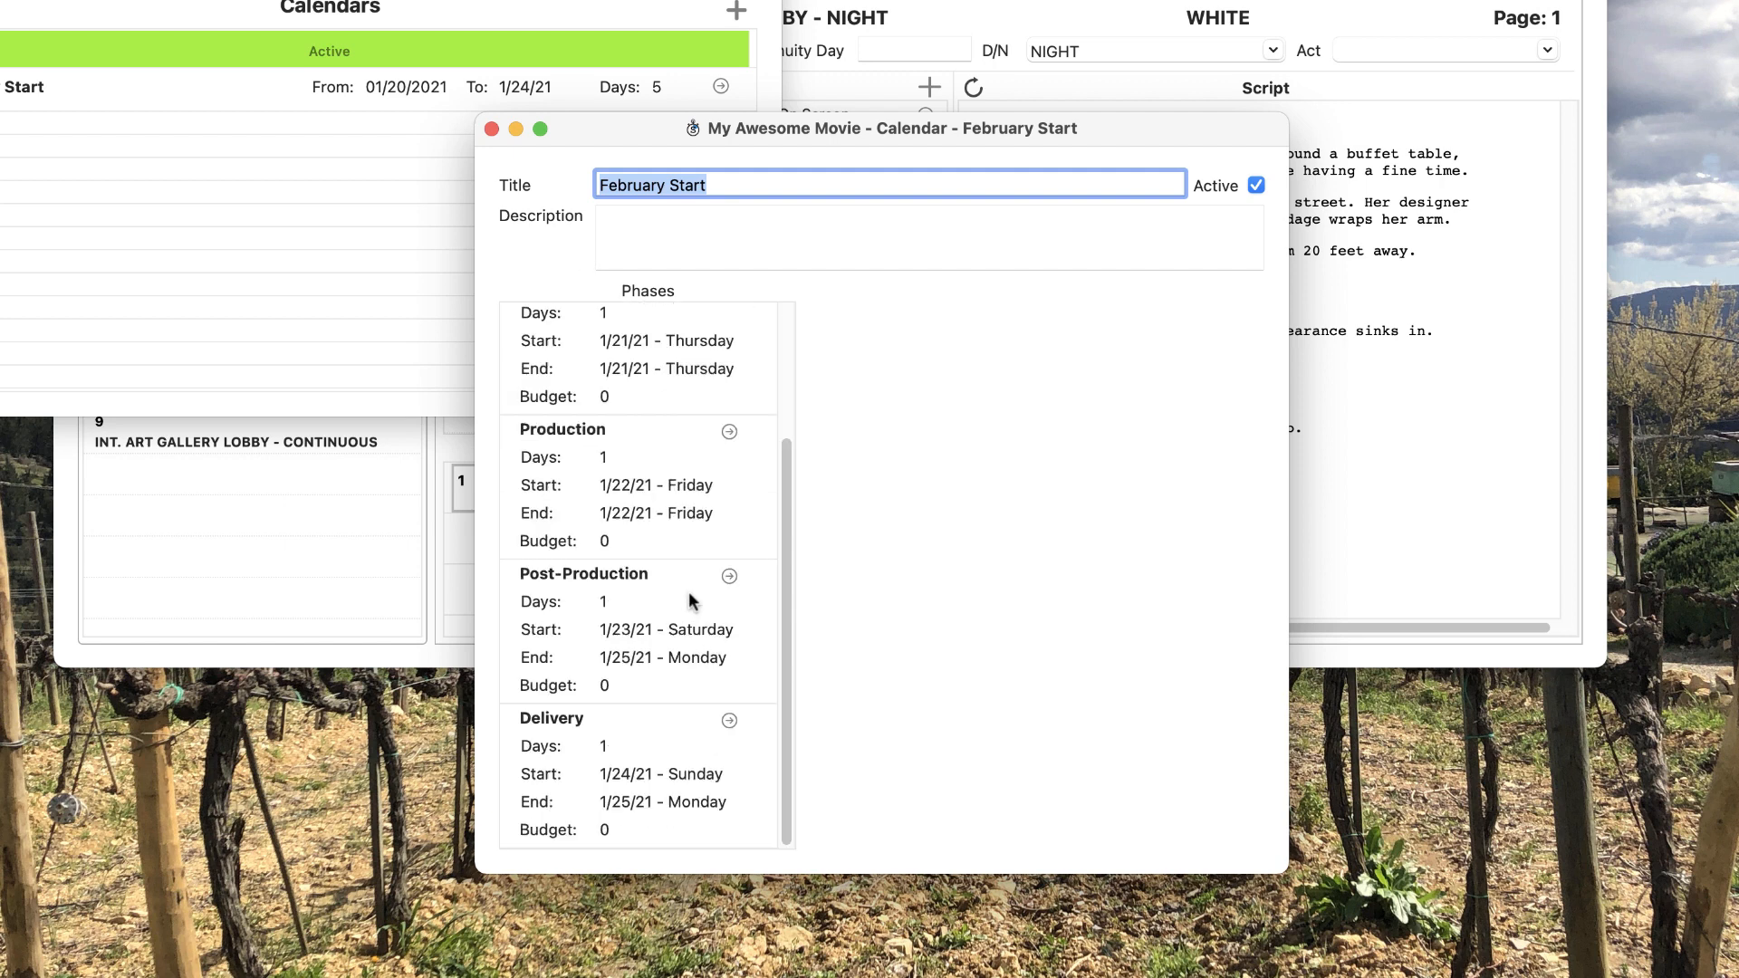
scroll(688, 590, up, 4)
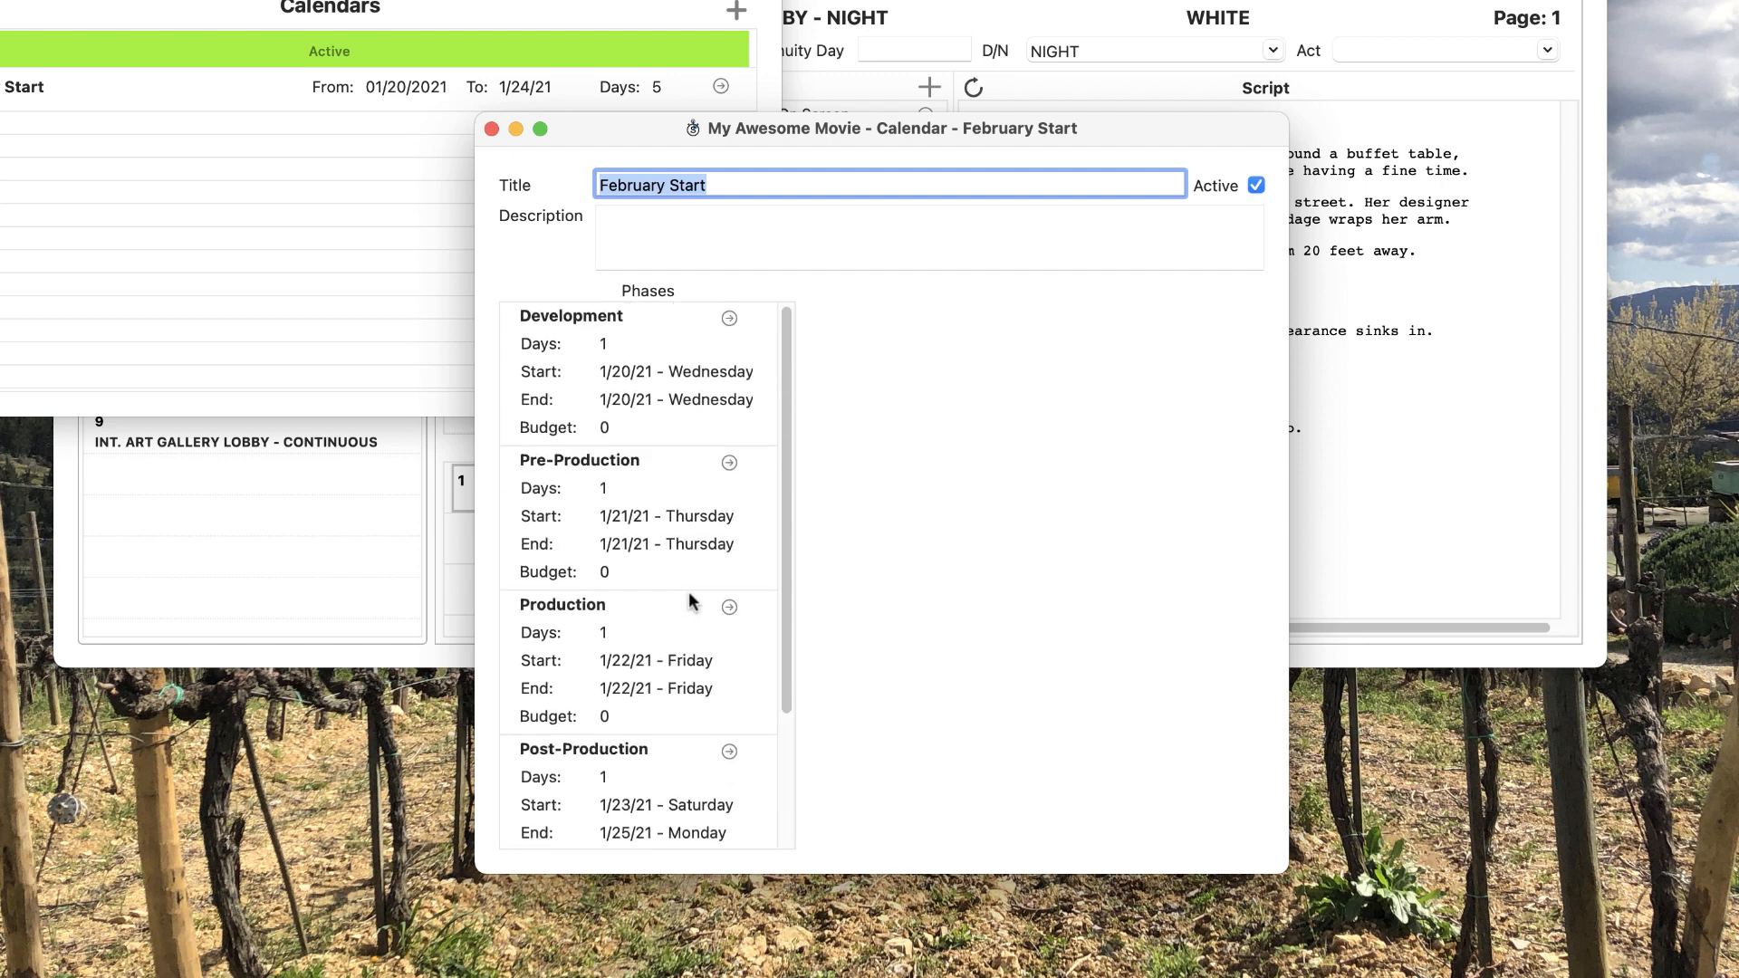
click(622, 387)
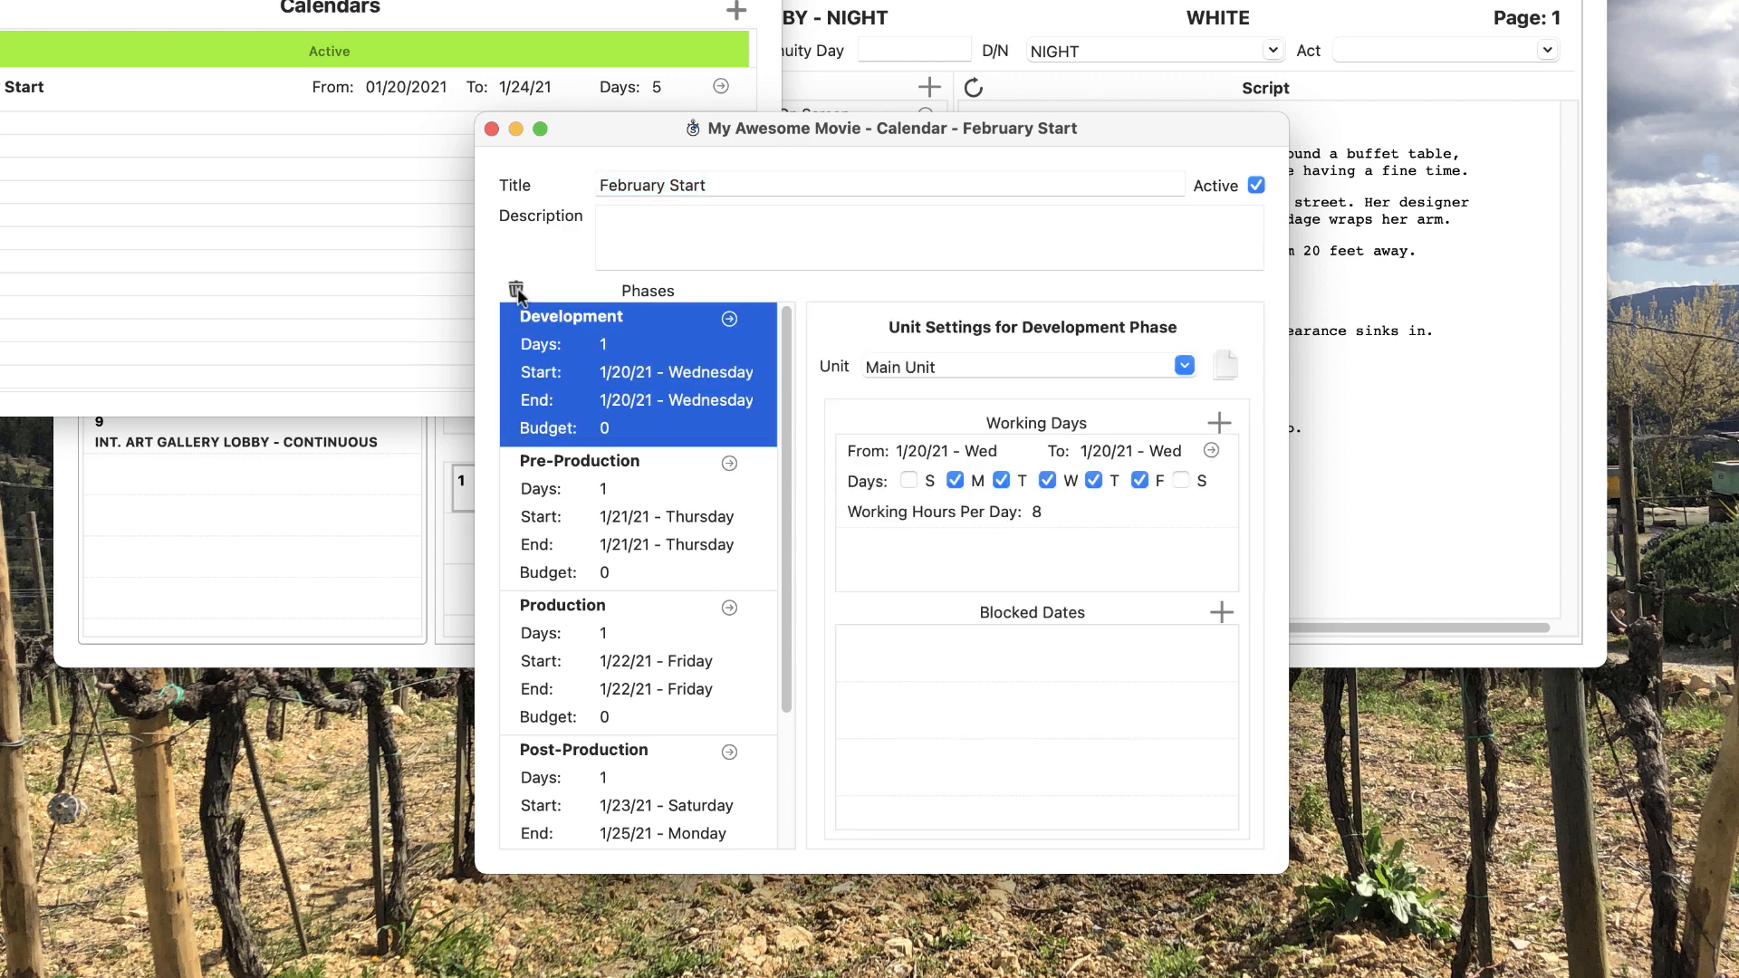
click(517, 291)
click(1240, 422)
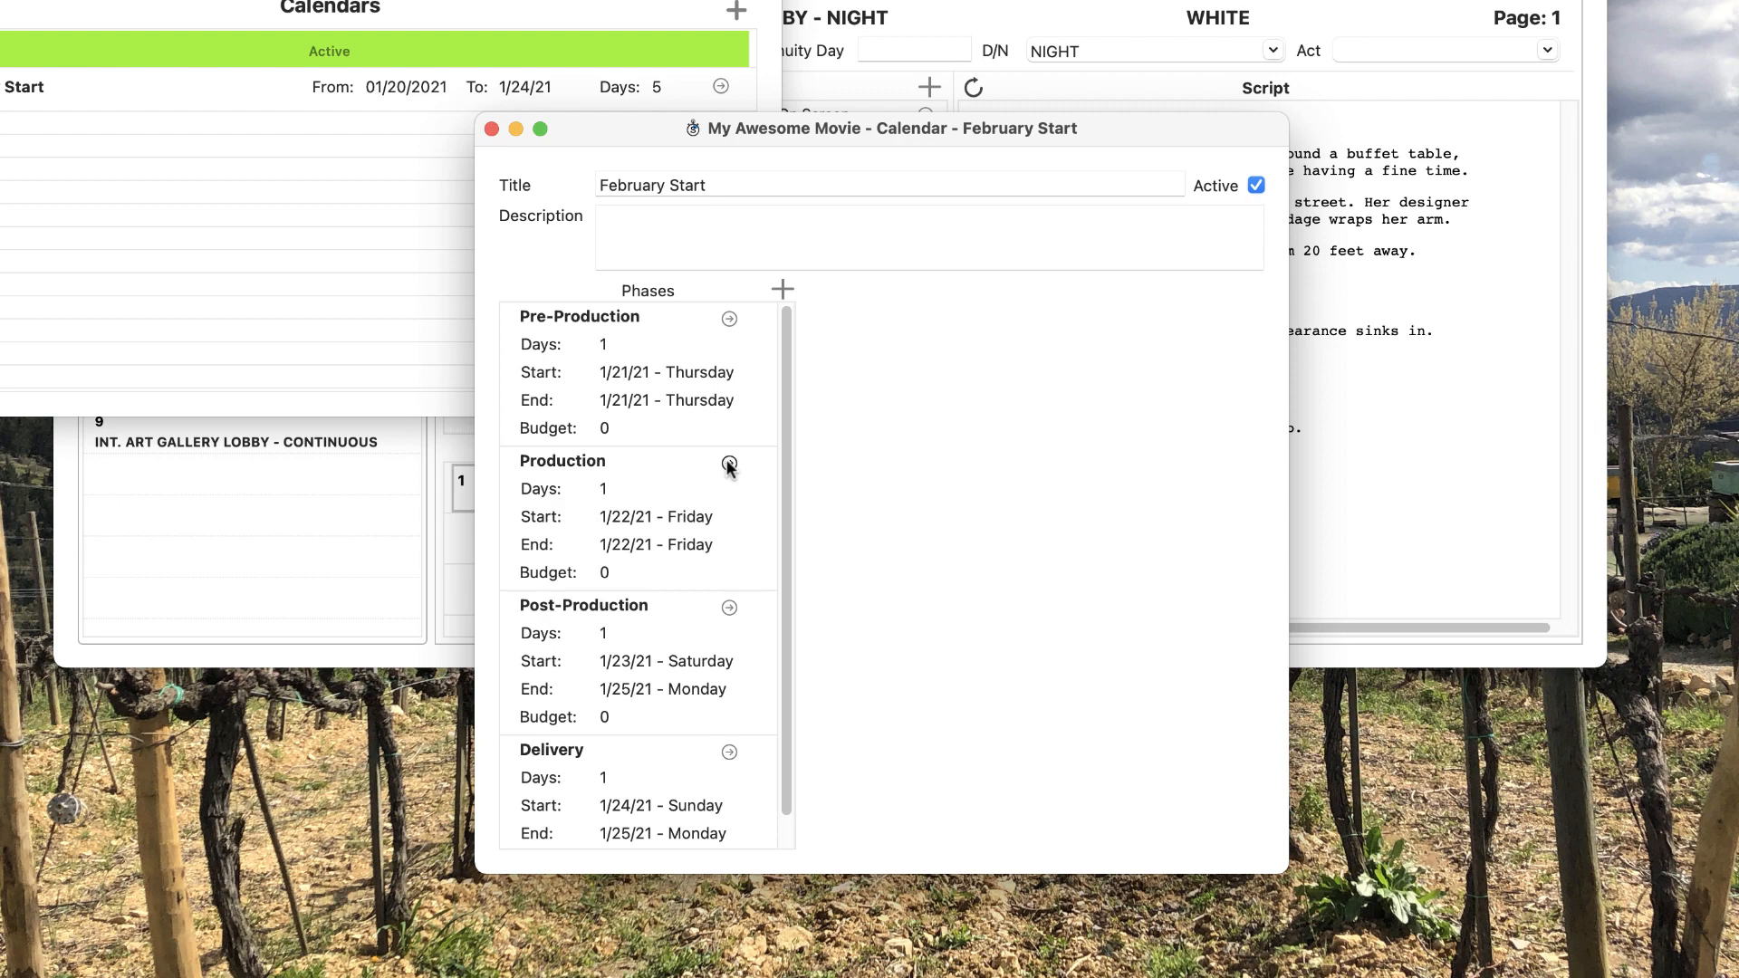
Step: Give Production a February 1, 2021 start with 30 shoot days, ending 3/12/21, and save
click(729, 464)
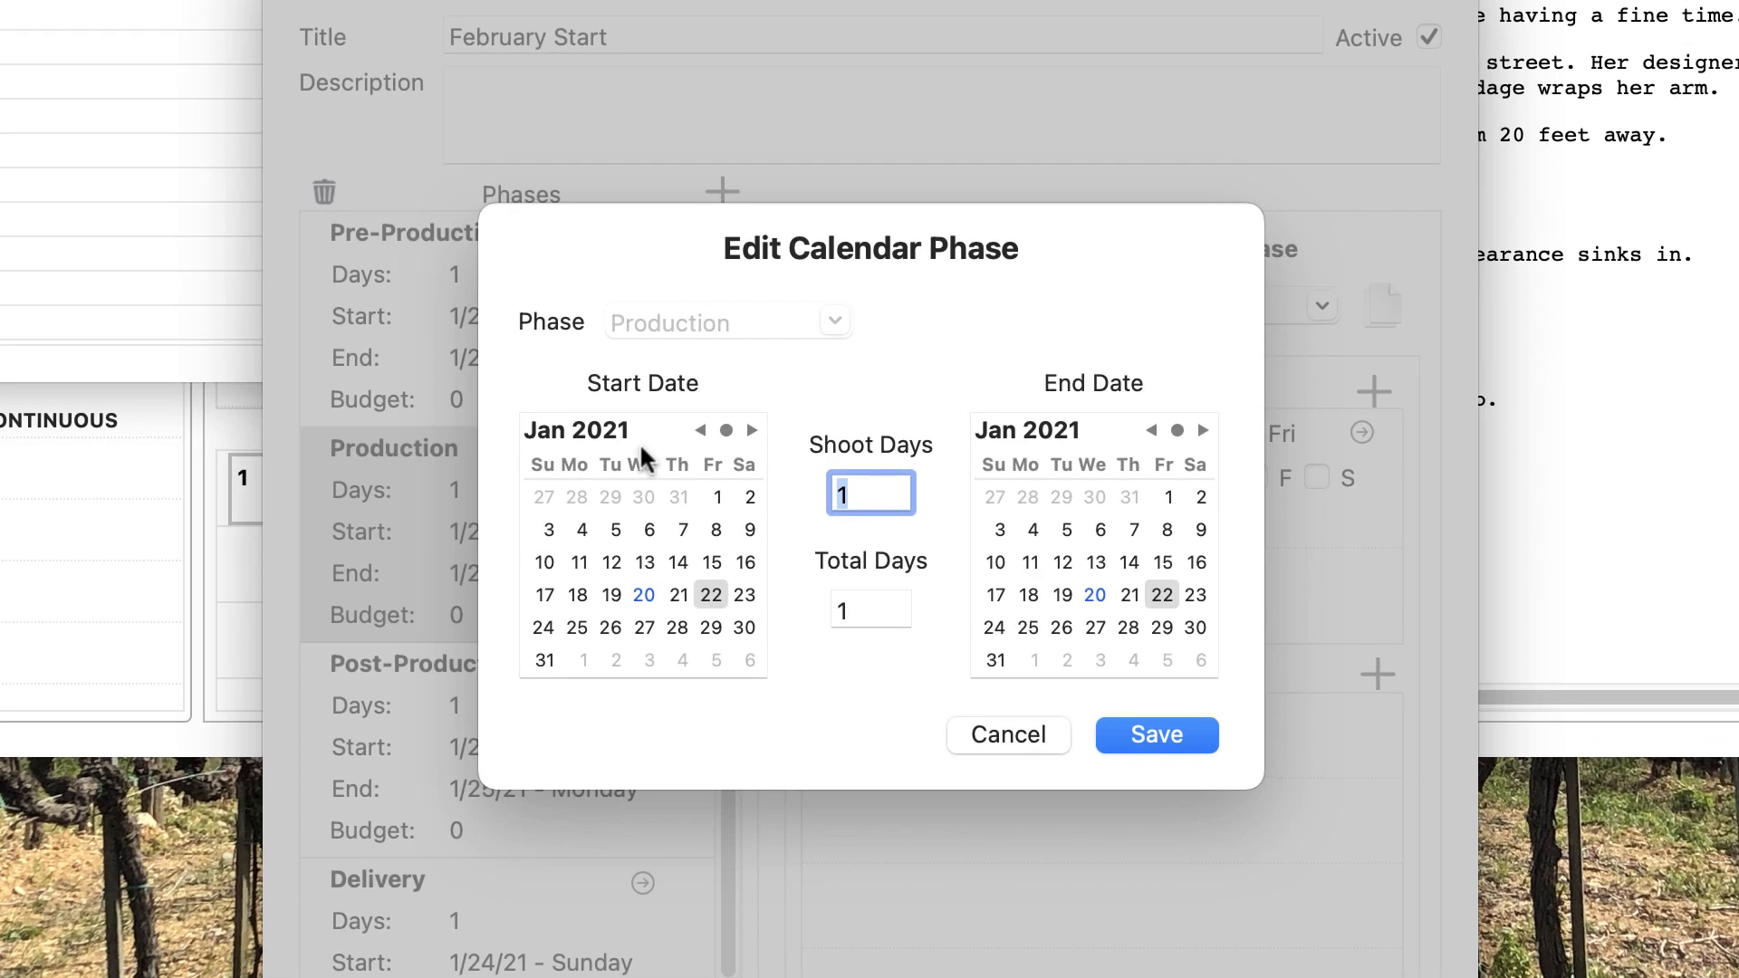
click(752, 430)
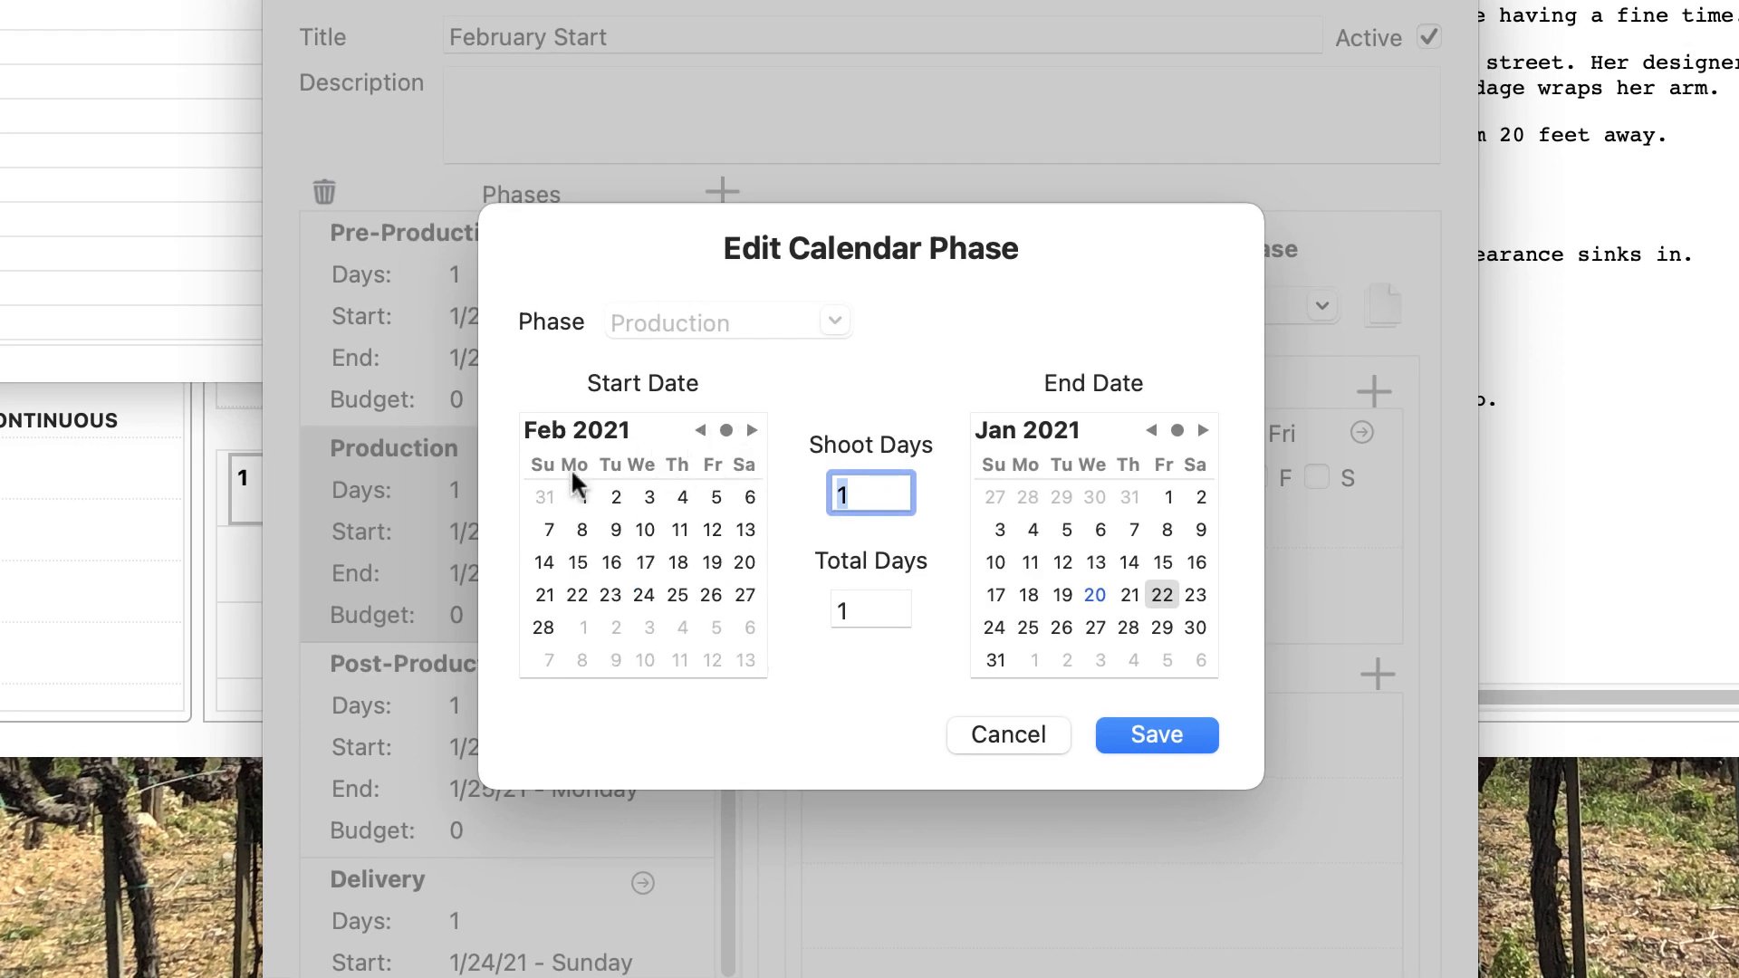
click(583, 498)
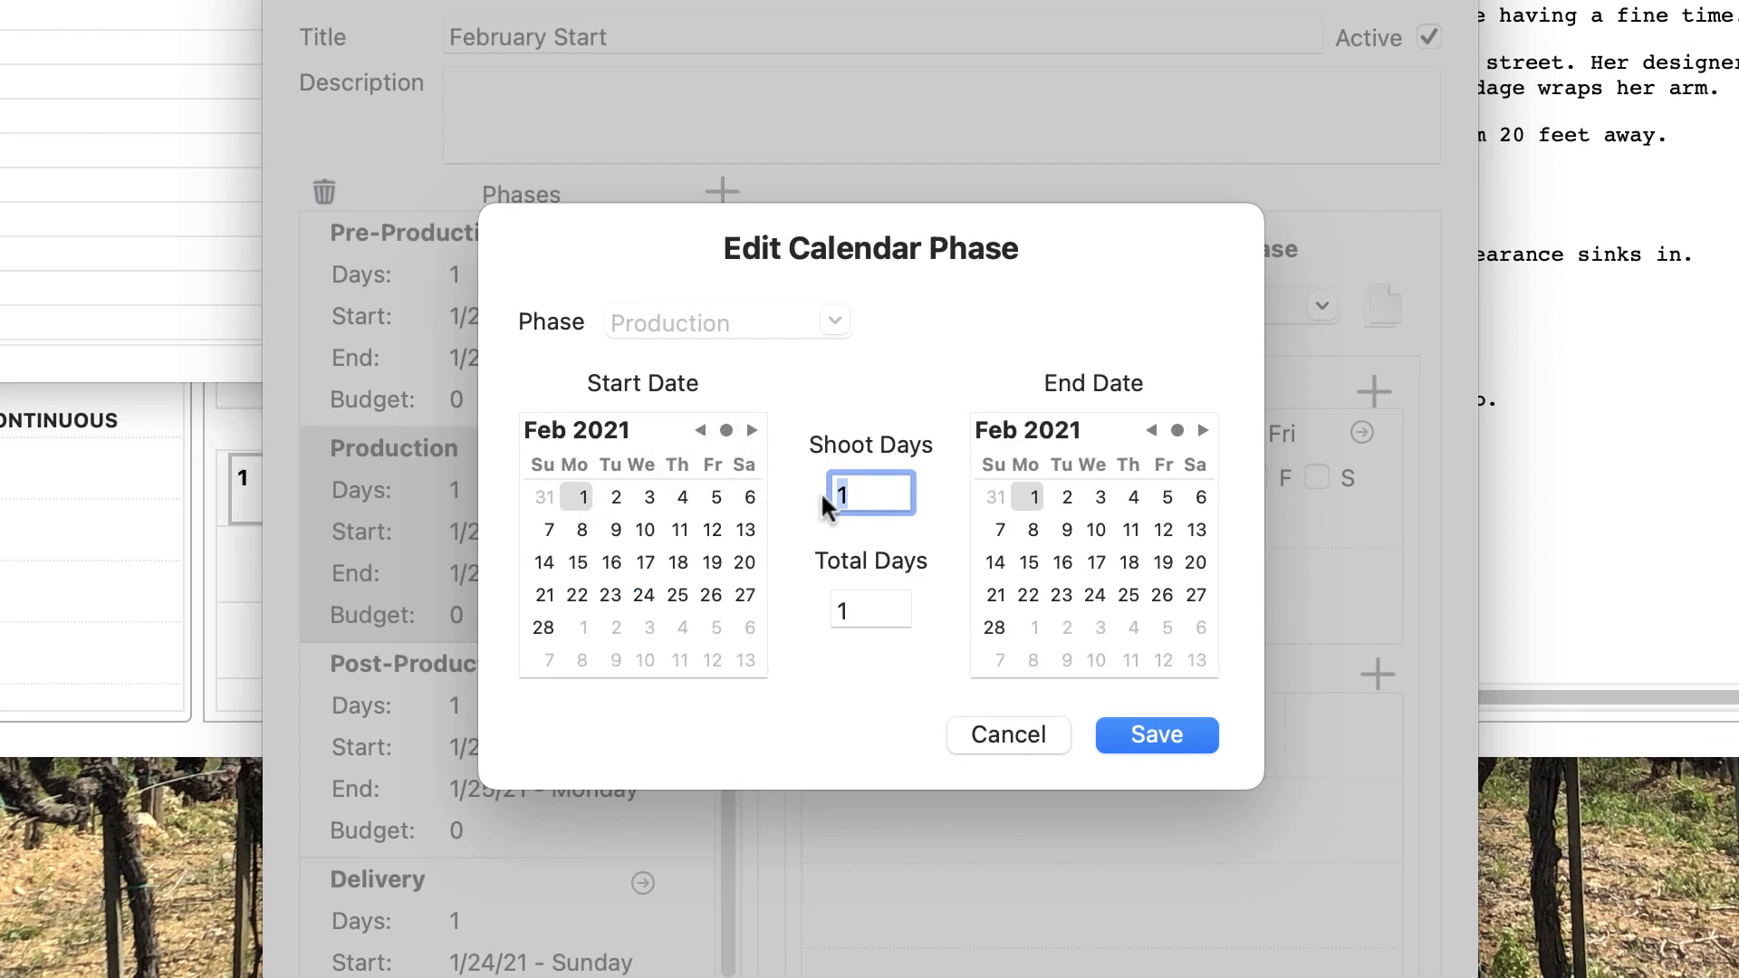
text(30)
key(Tab)
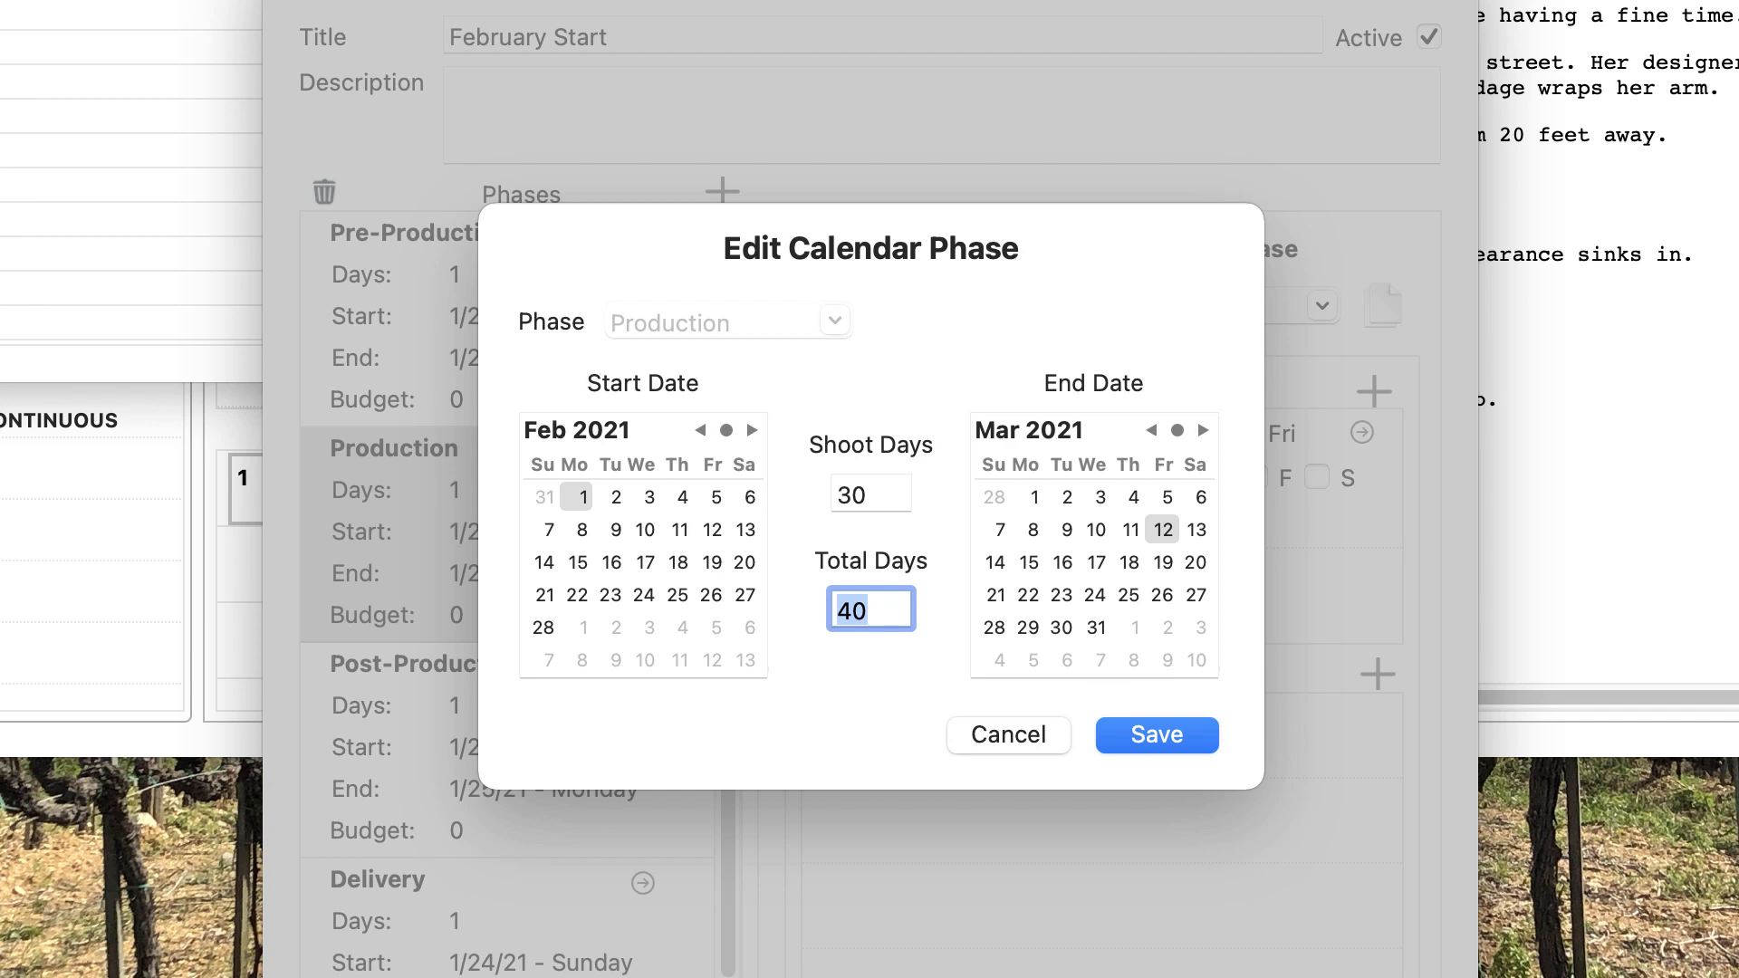
click(1161, 732)
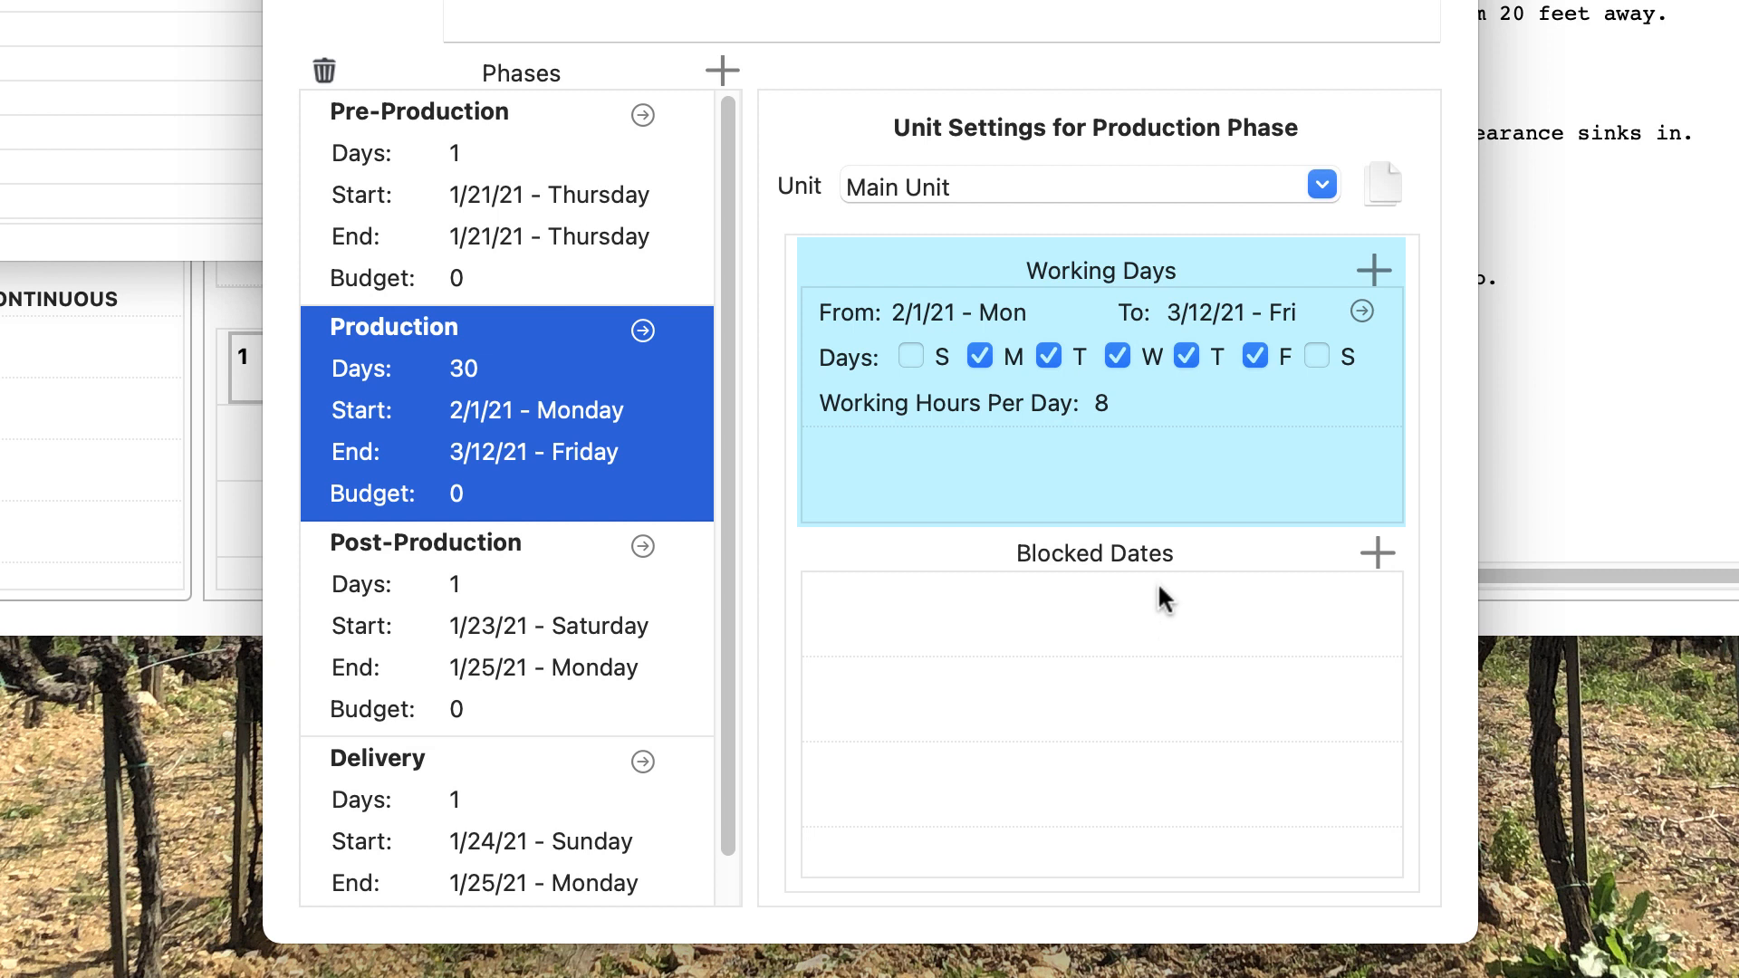
Step: Change Main Unit's Production working days to 12 hours per day and save
double_click(1237, 377)
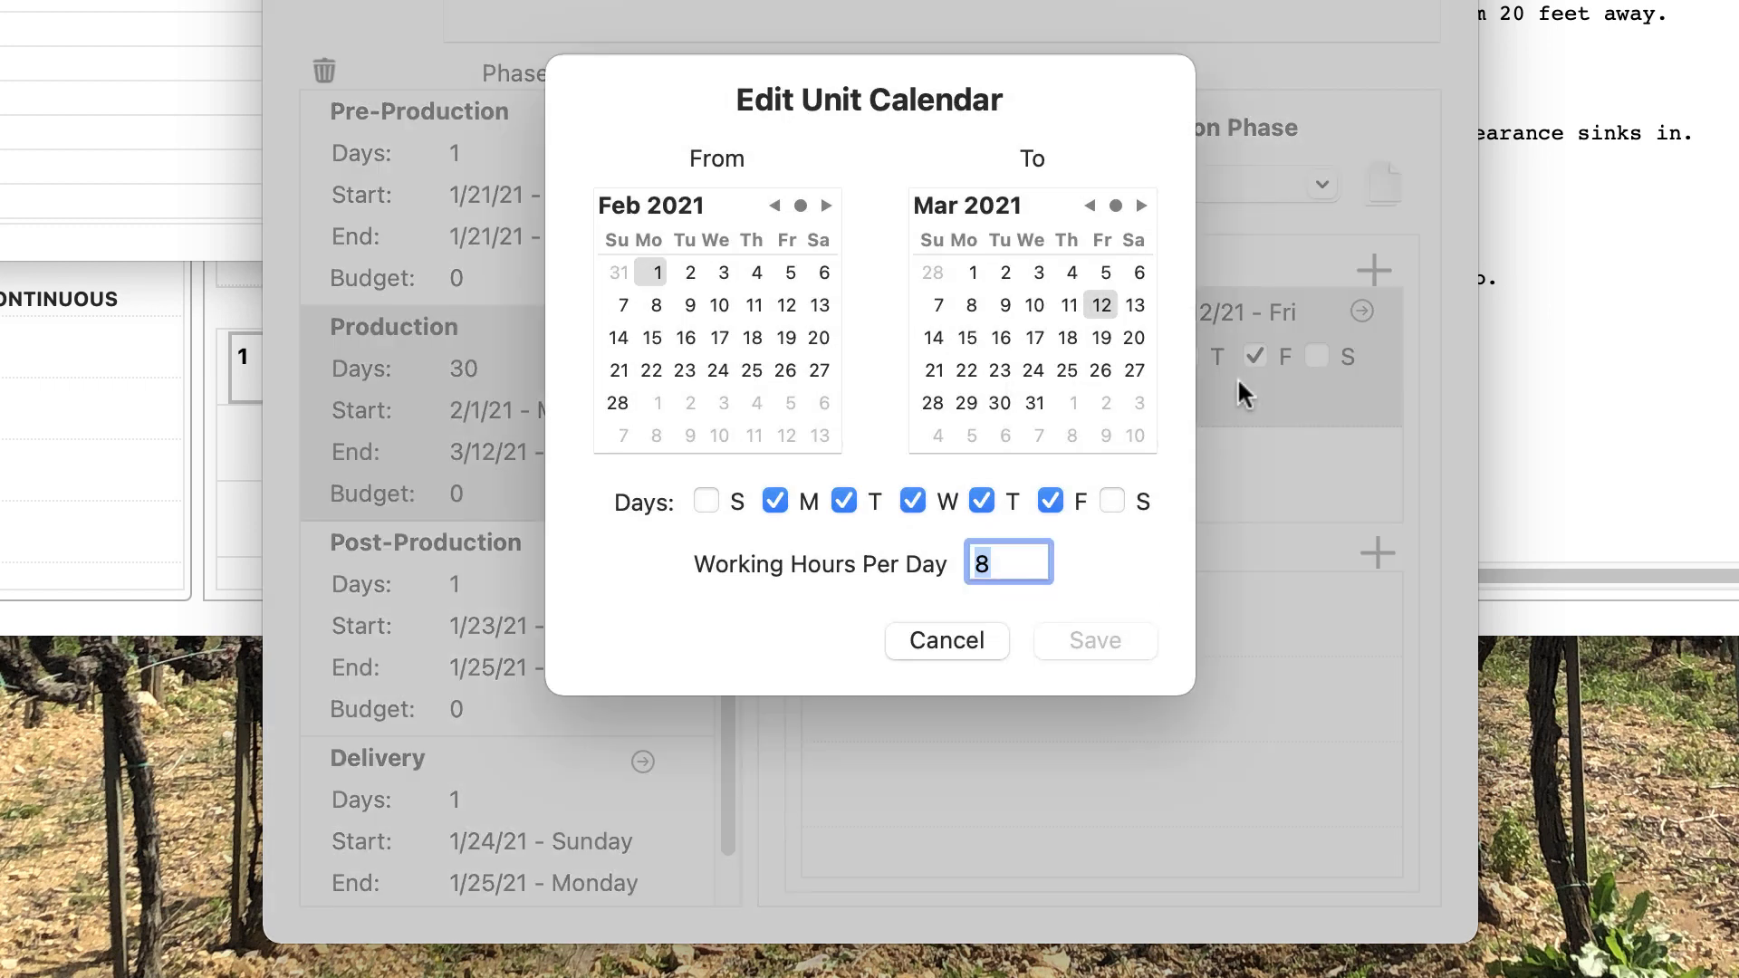
text(10)
key(BackSpace)
text(2)
key(Tab)
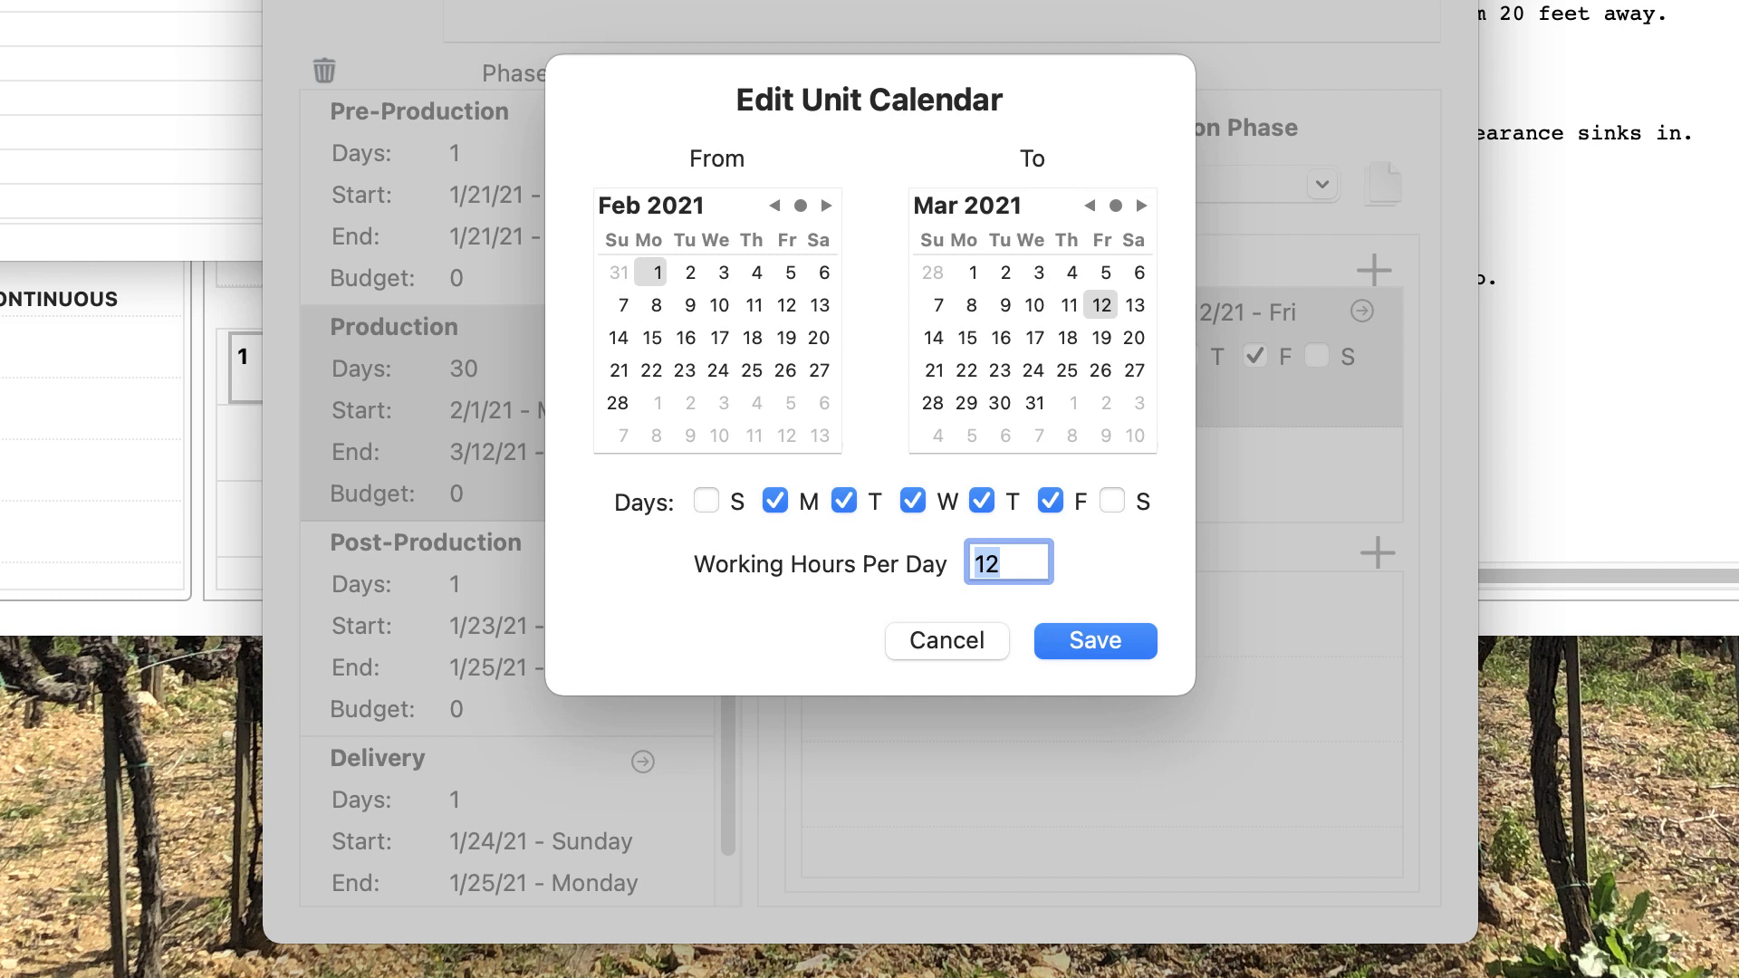
click(1106, 641)
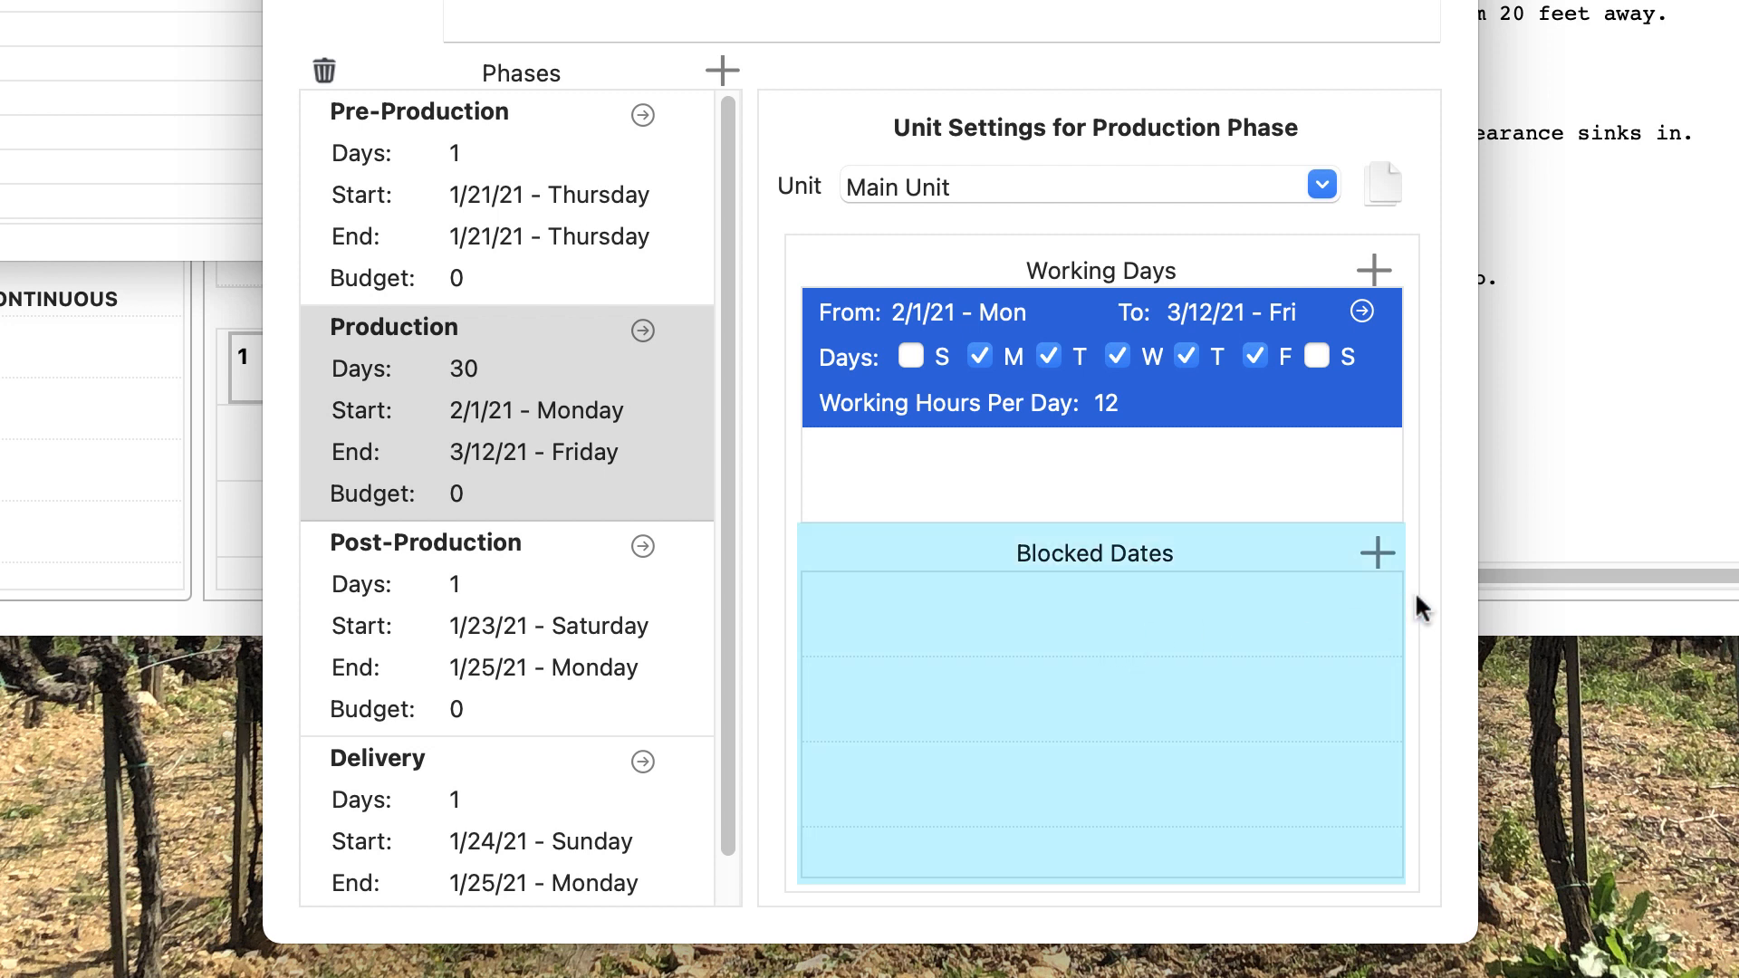
Step: Add an all-day 'Valentine's Day' blocked date spanning February 12–15, 2021, and save it
click(1380, 548)
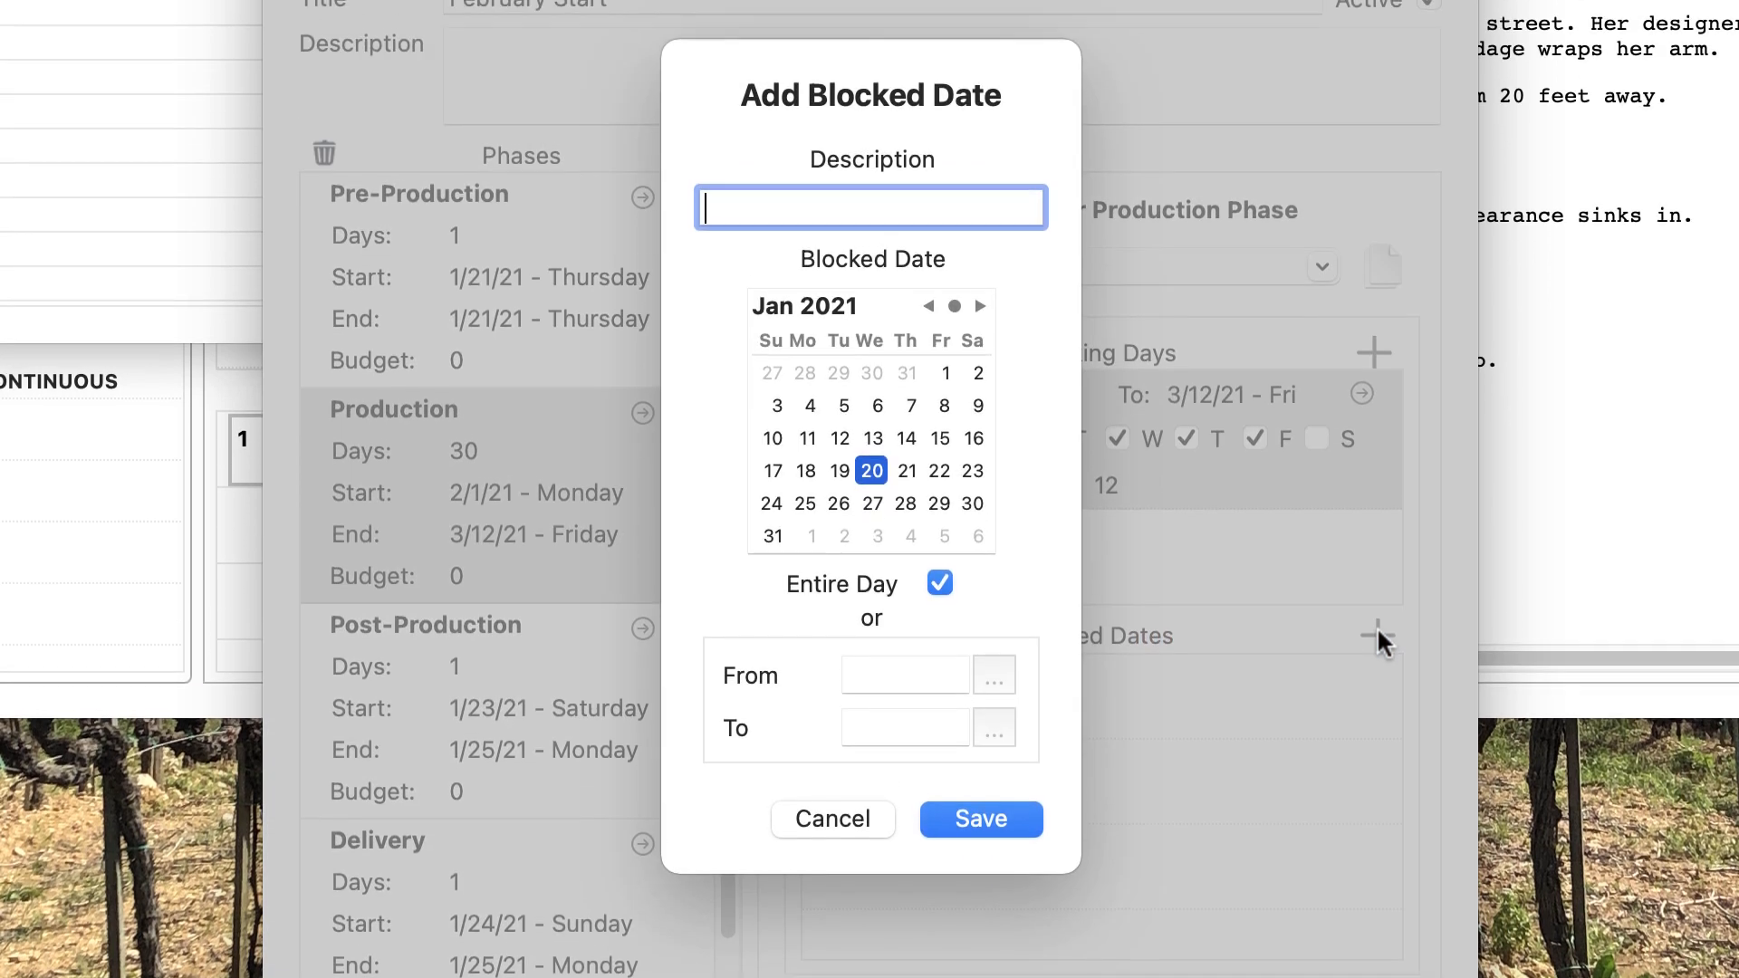
text(Valentine's Day)
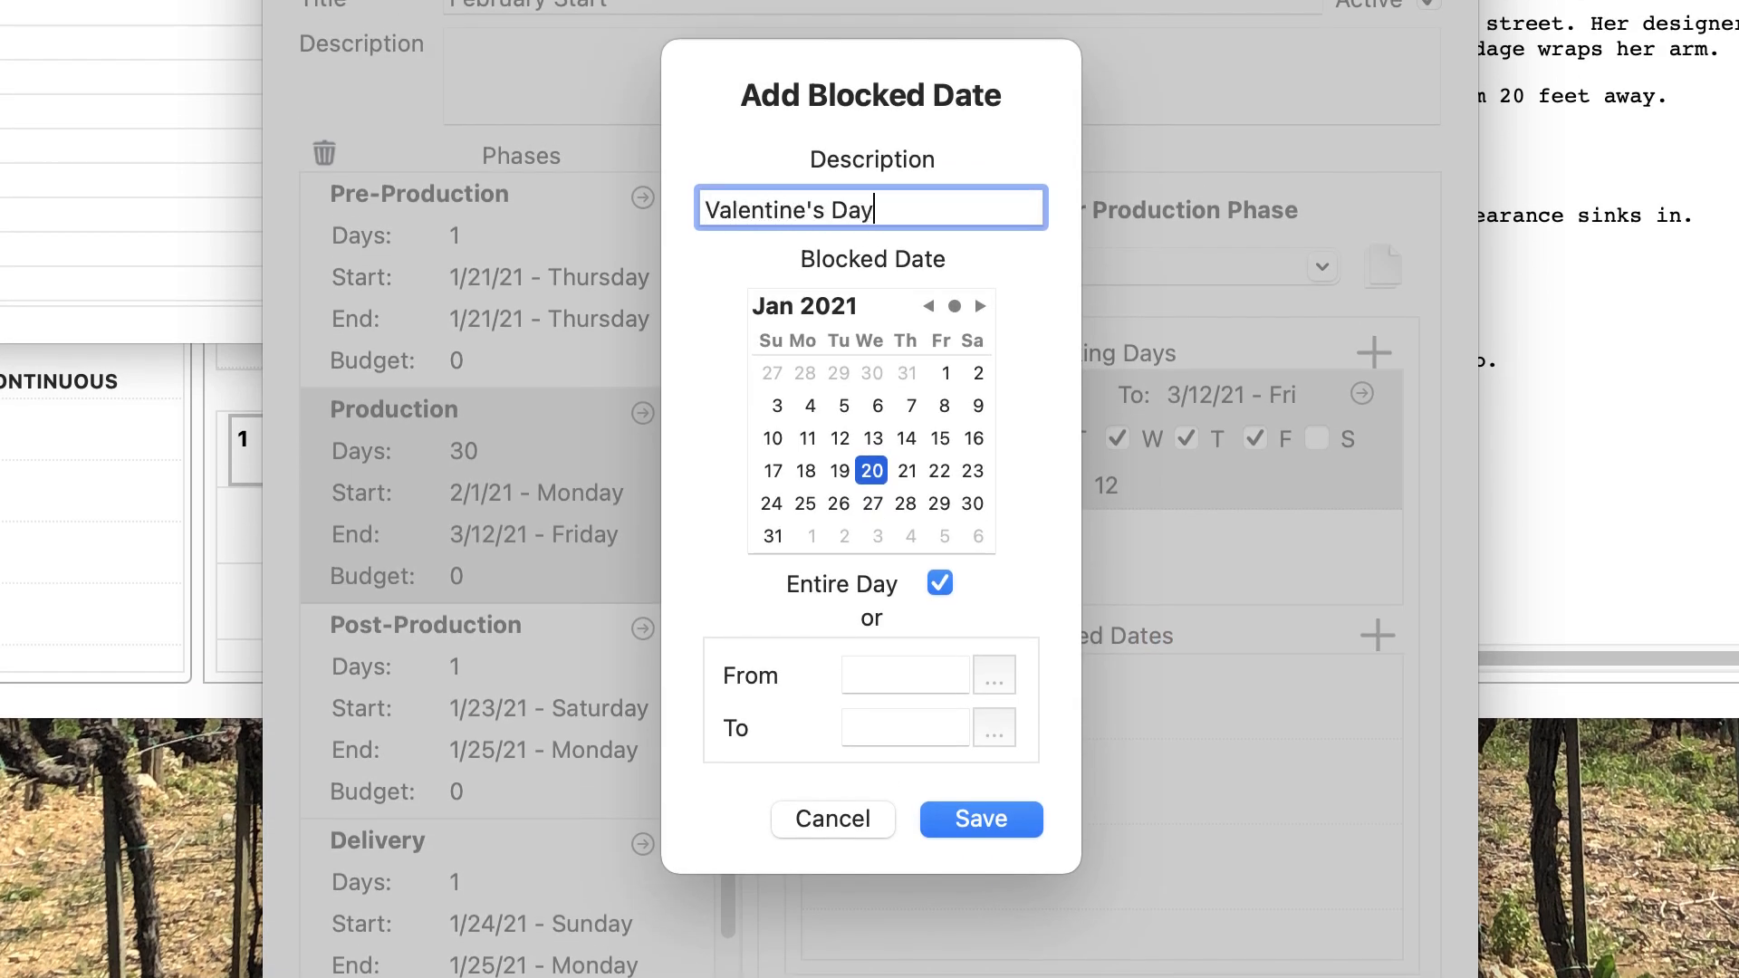
click(978, 306)
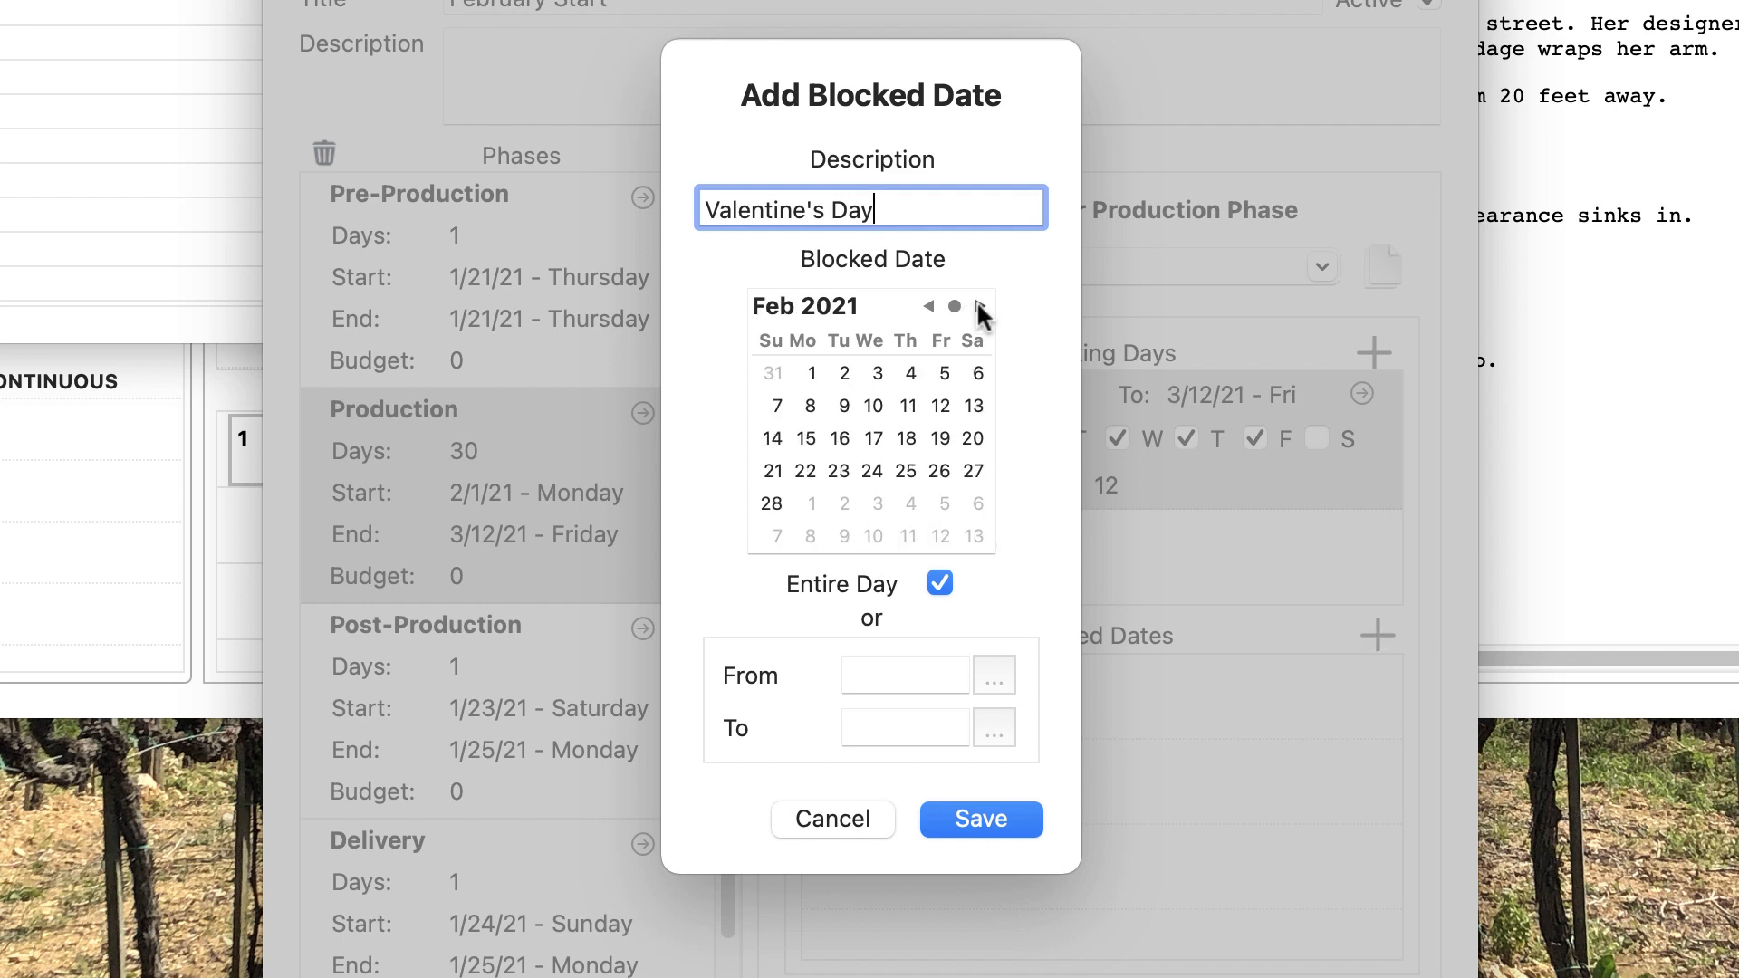
click(942, 403)
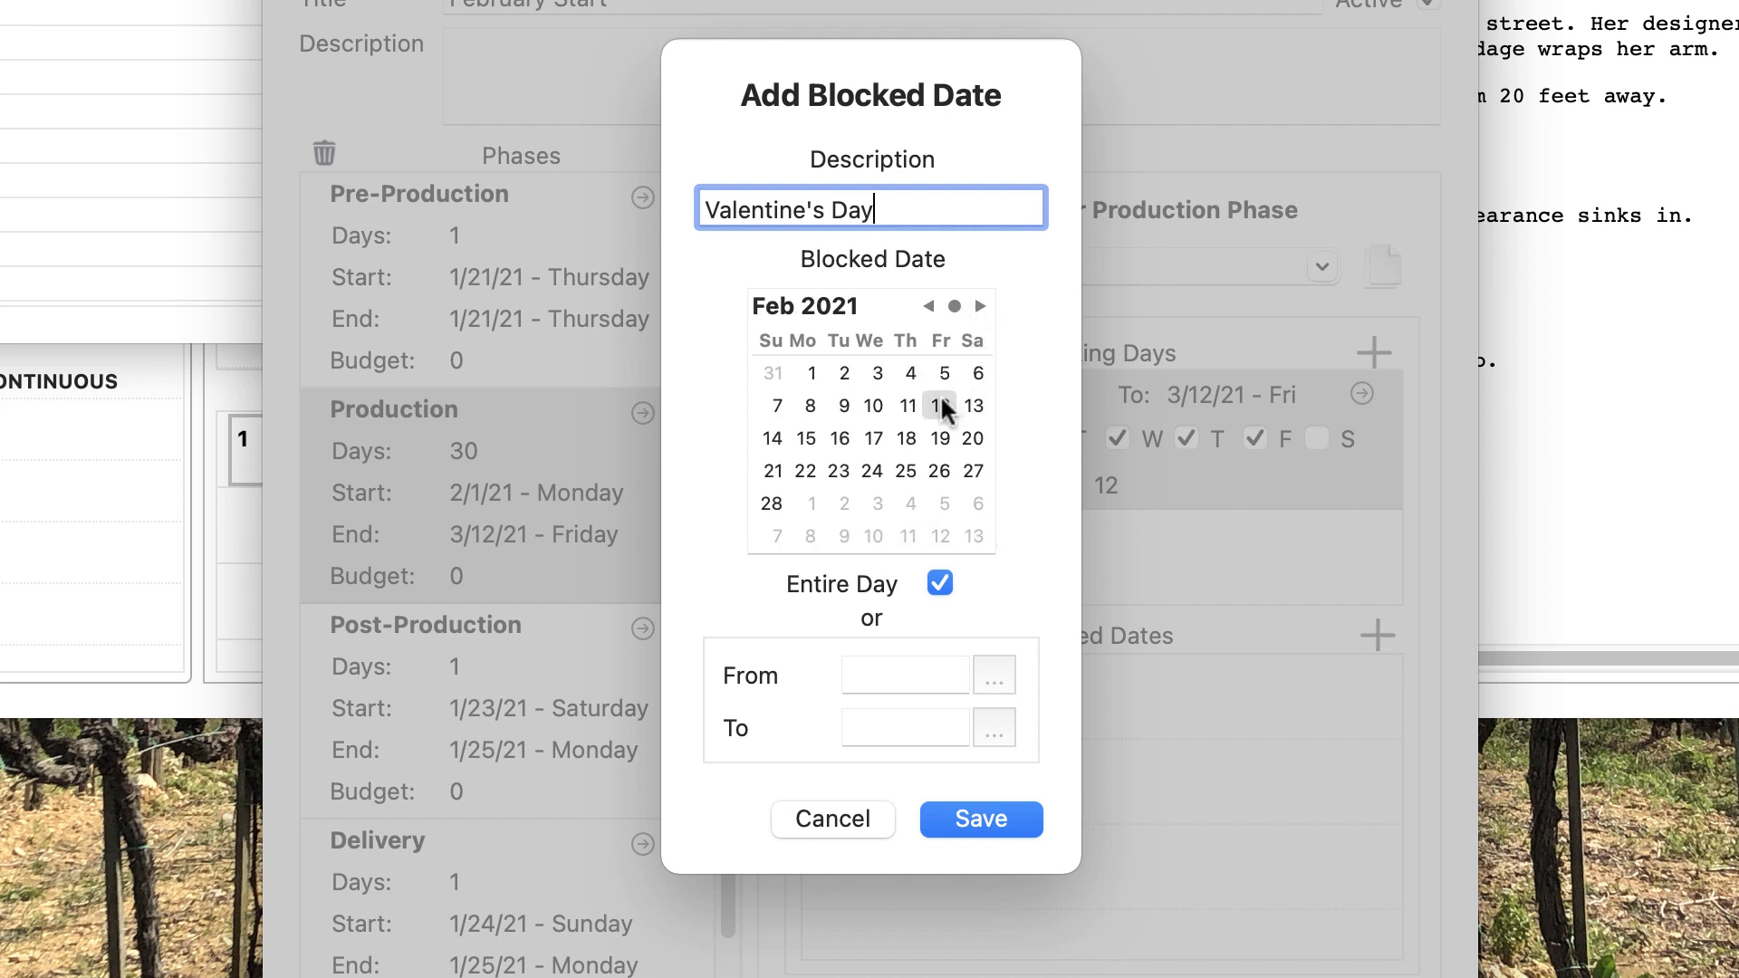
shift+click(808, 426)
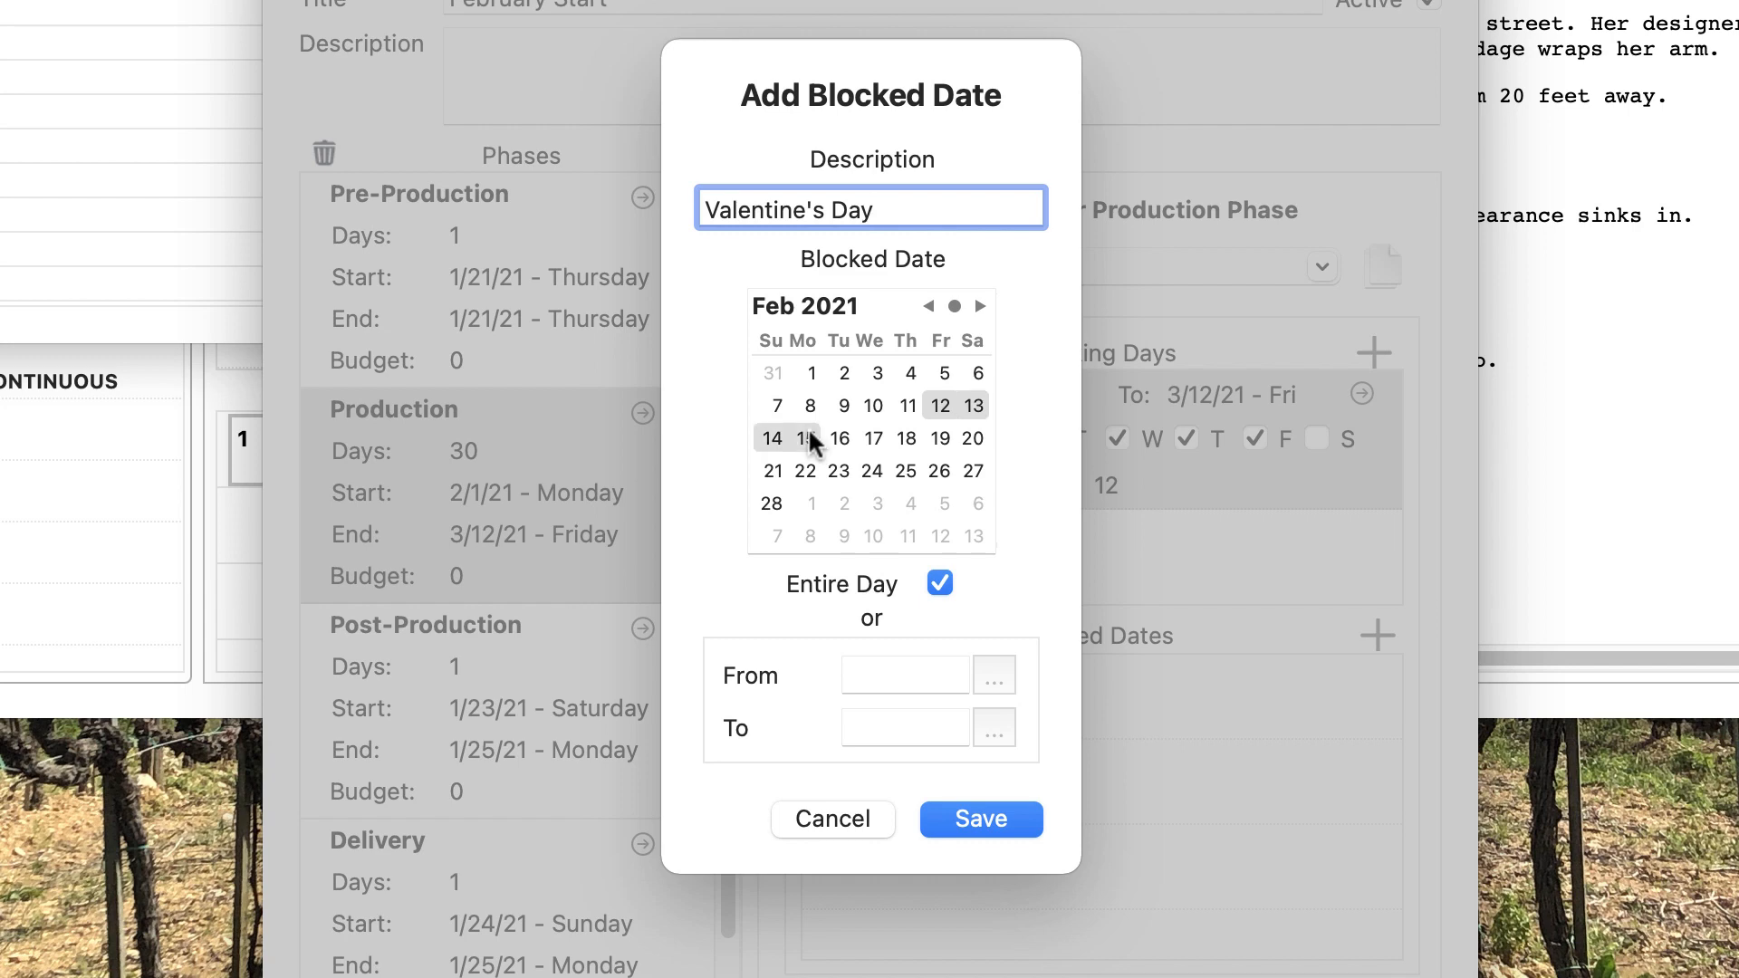
click(989, 818)
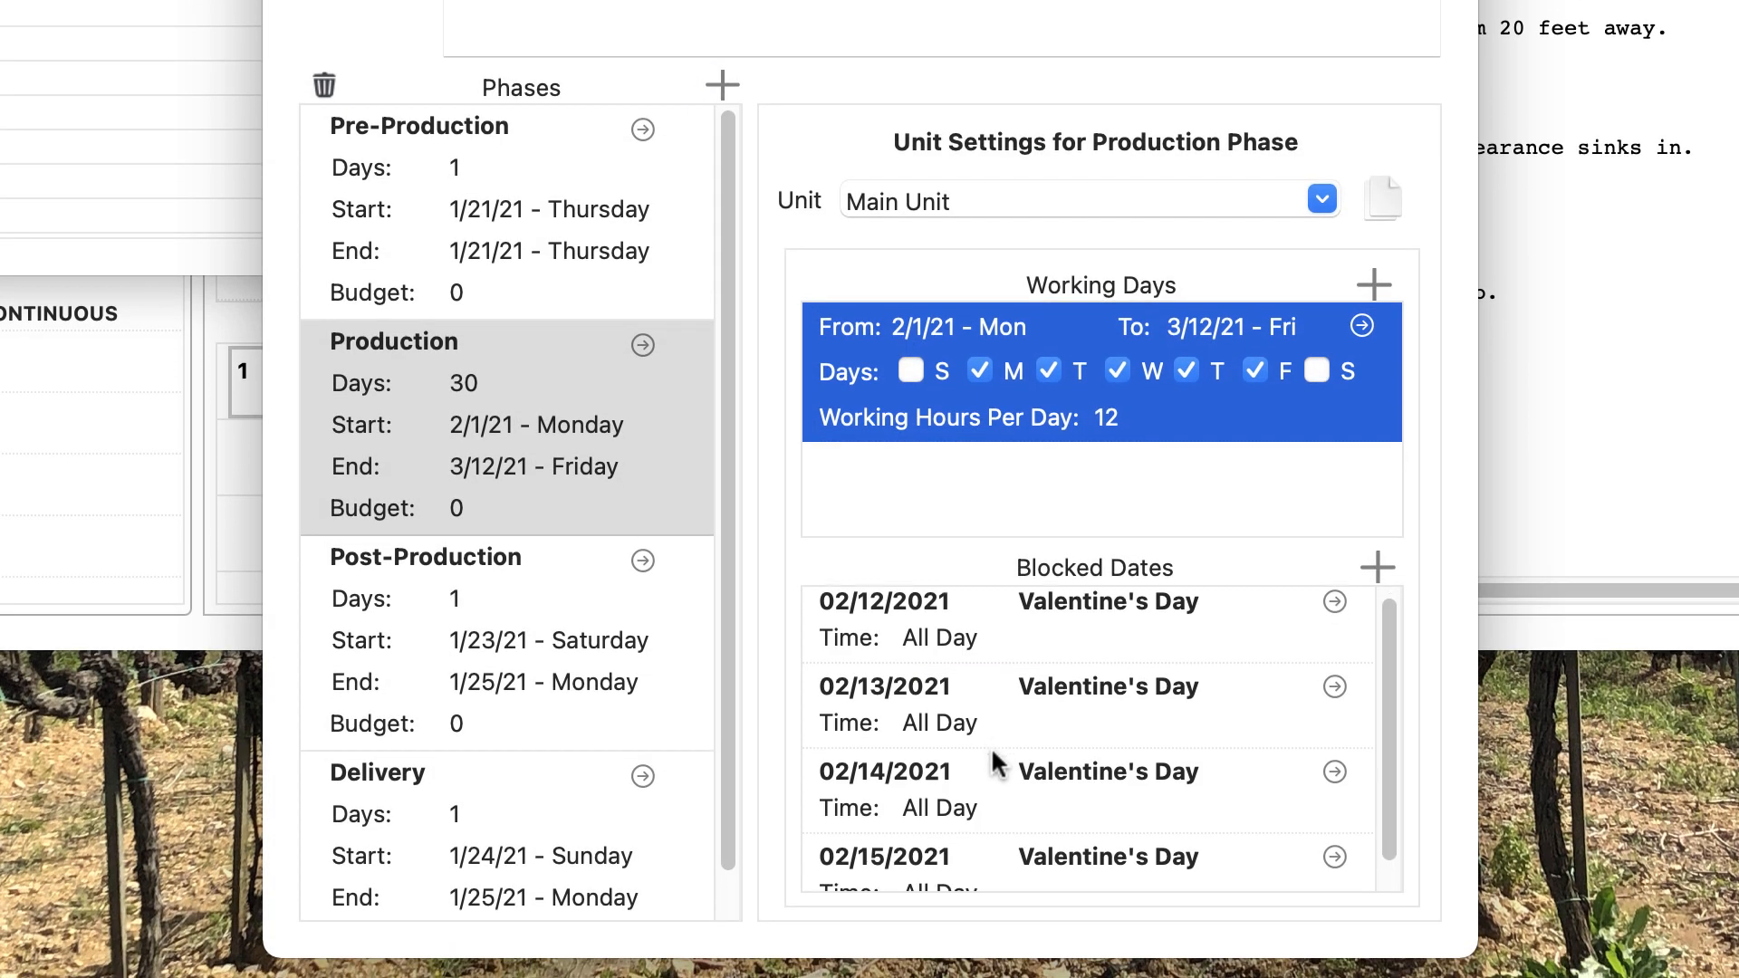
scroll(997, 765, down, 1)
scroll(996, 766, up, 2)
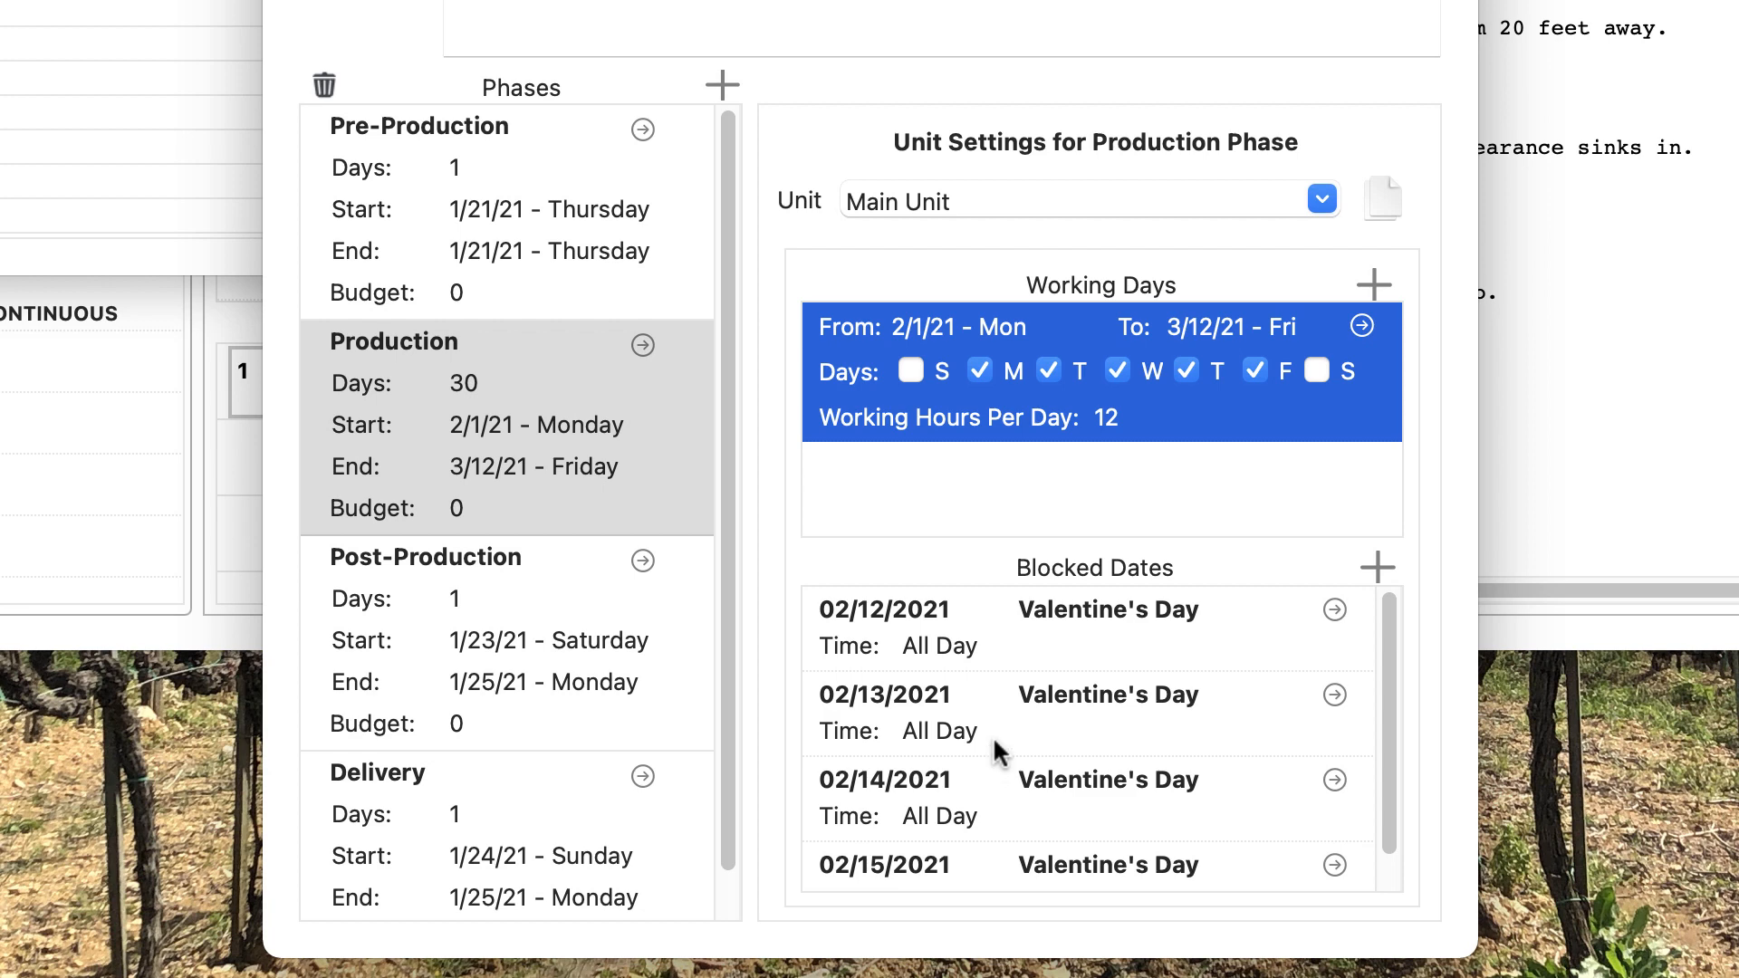
Step: Switch to the 2nd Unit and copy the Main Unit's Production settings into it
click(1322, 201)
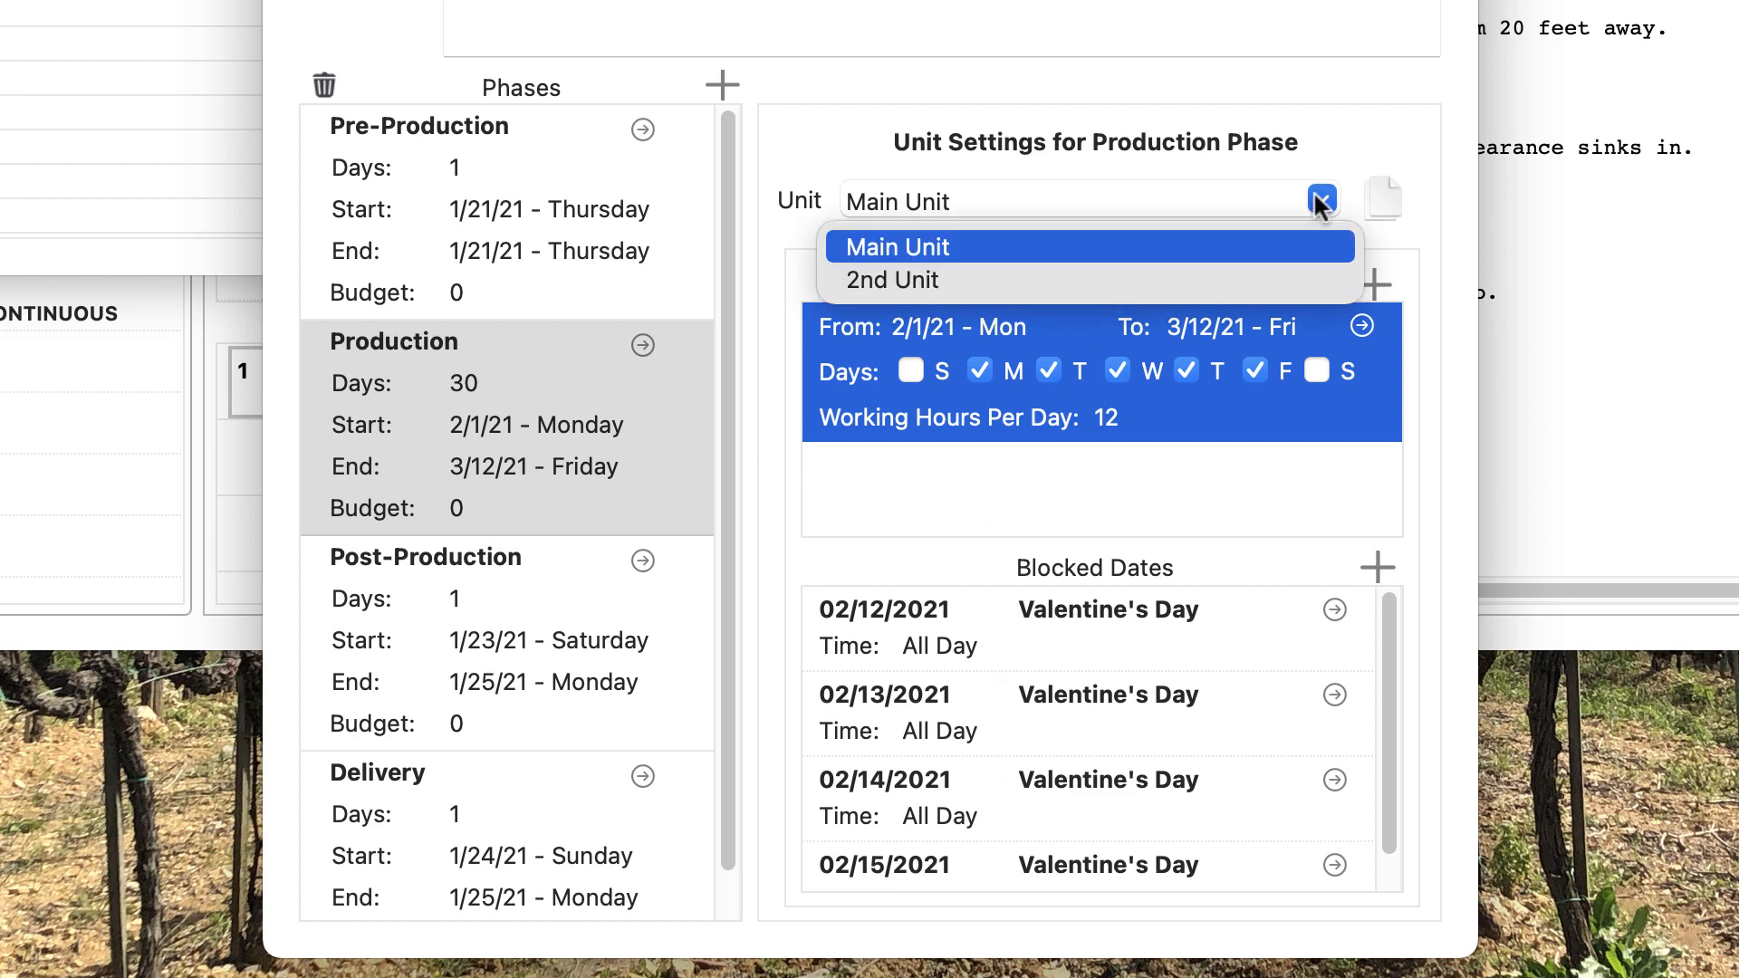
click(1207, 276)
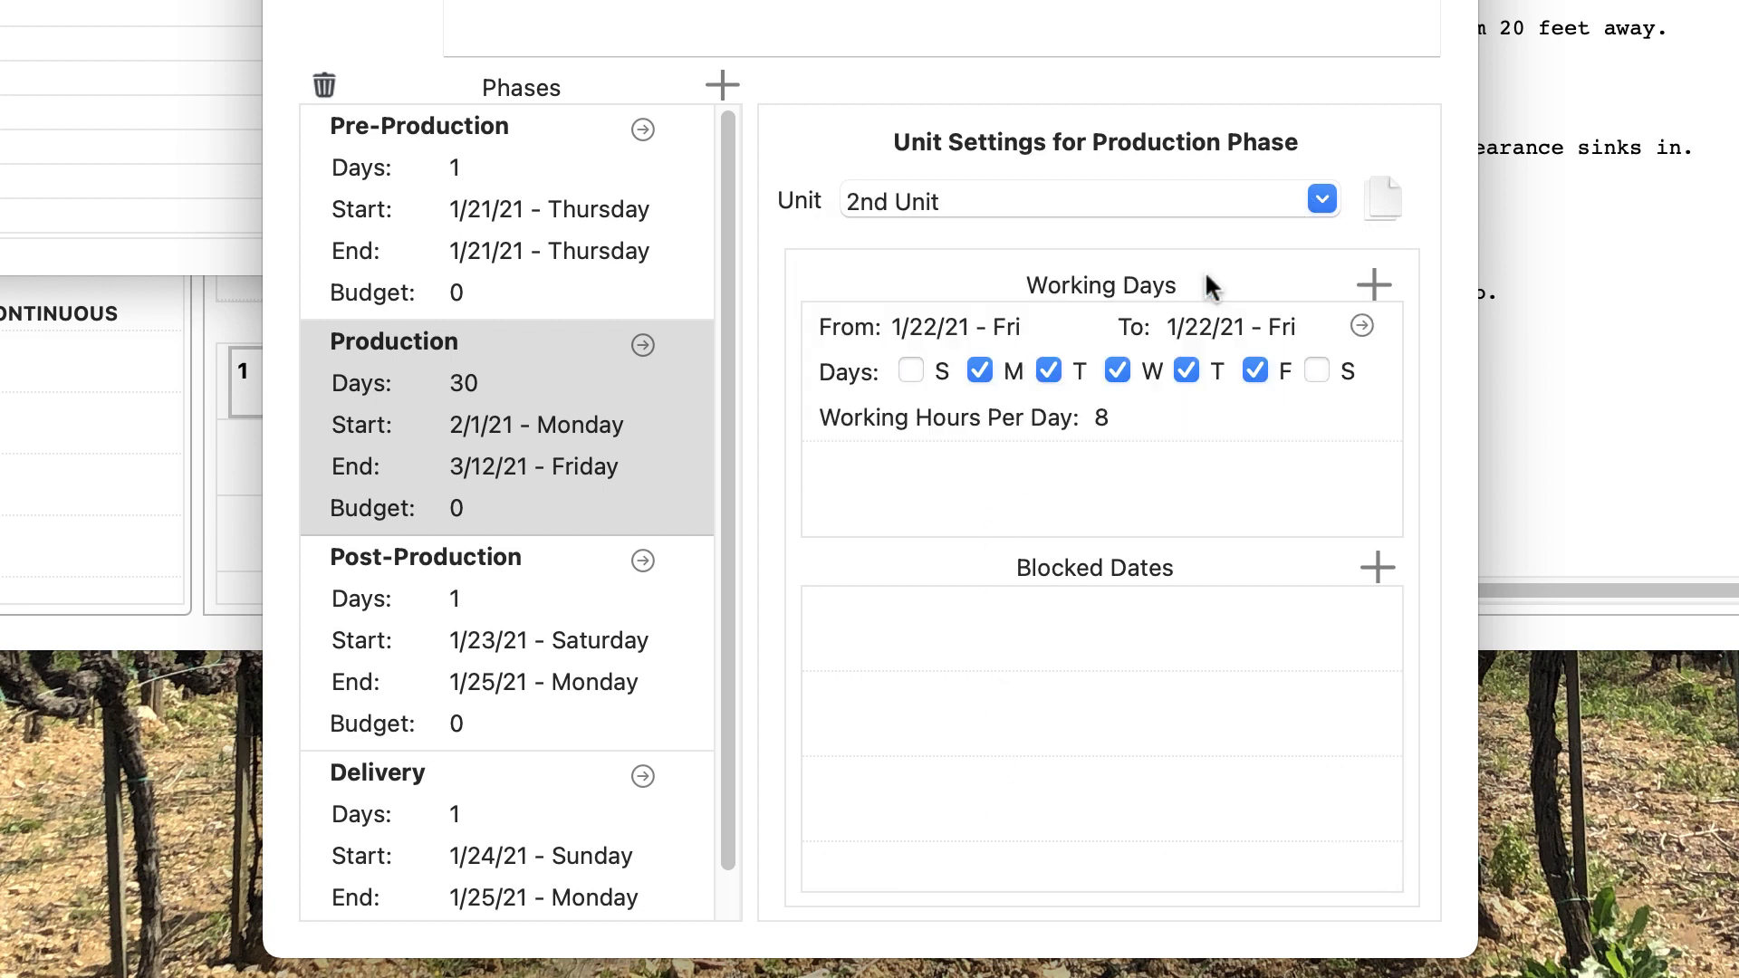
click(1385, 196)
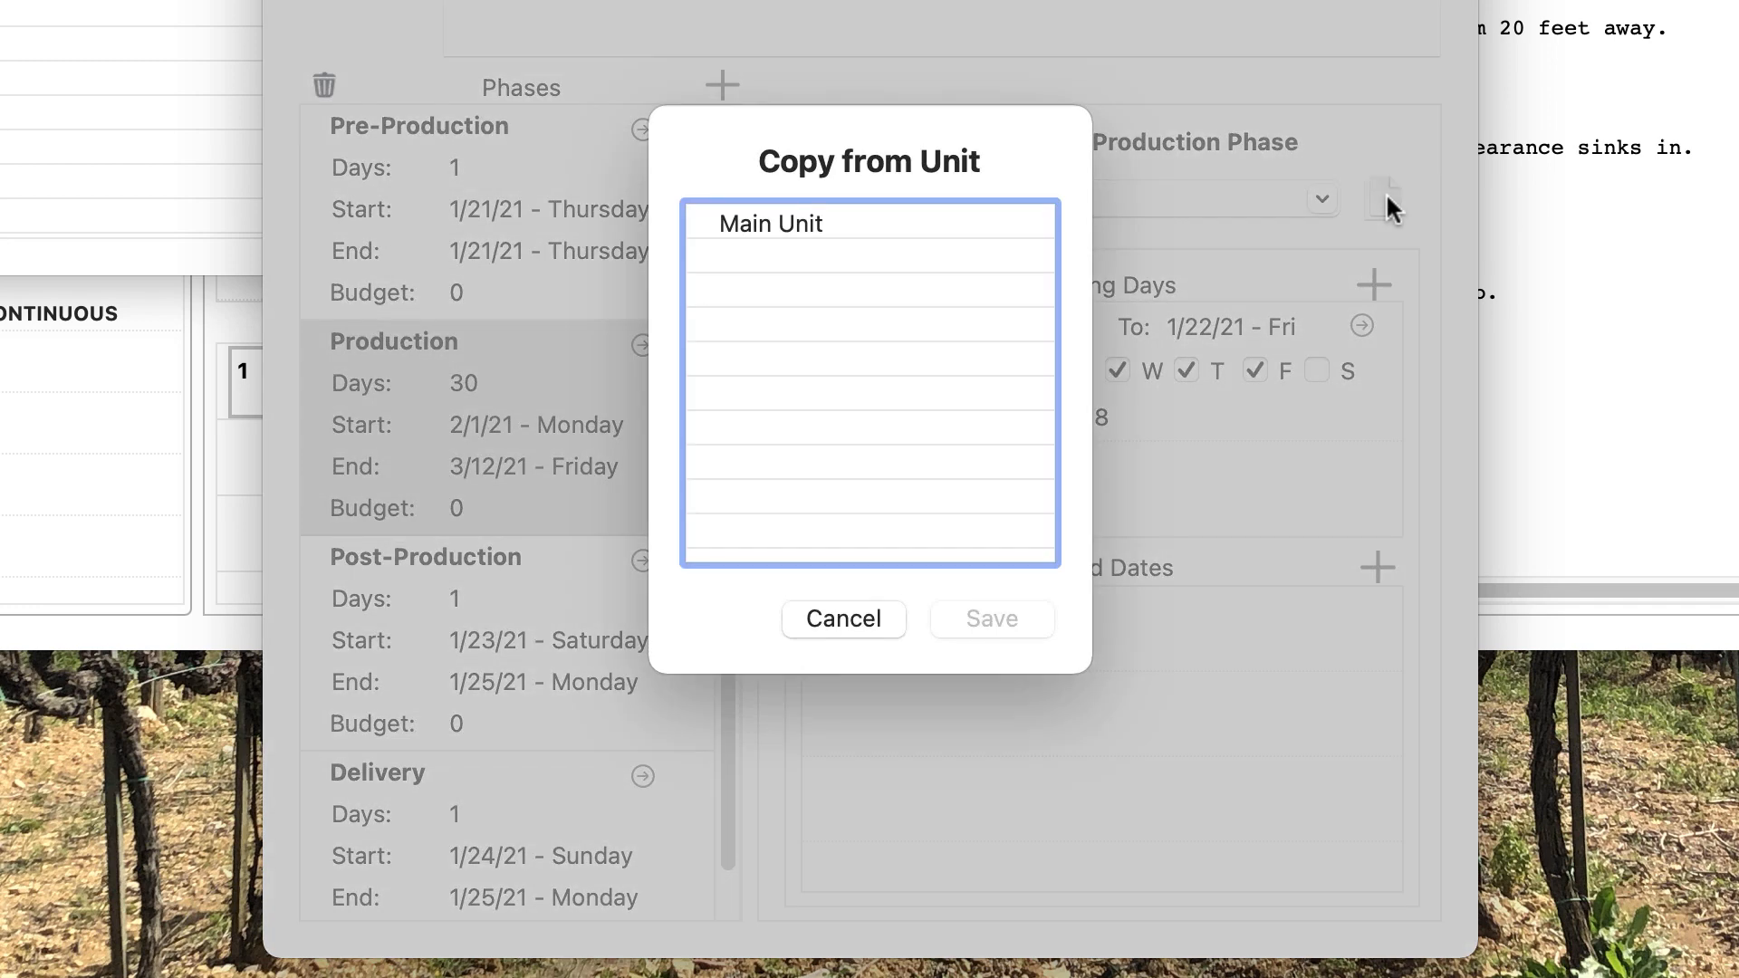
click(901, 237)
click(986, 607)
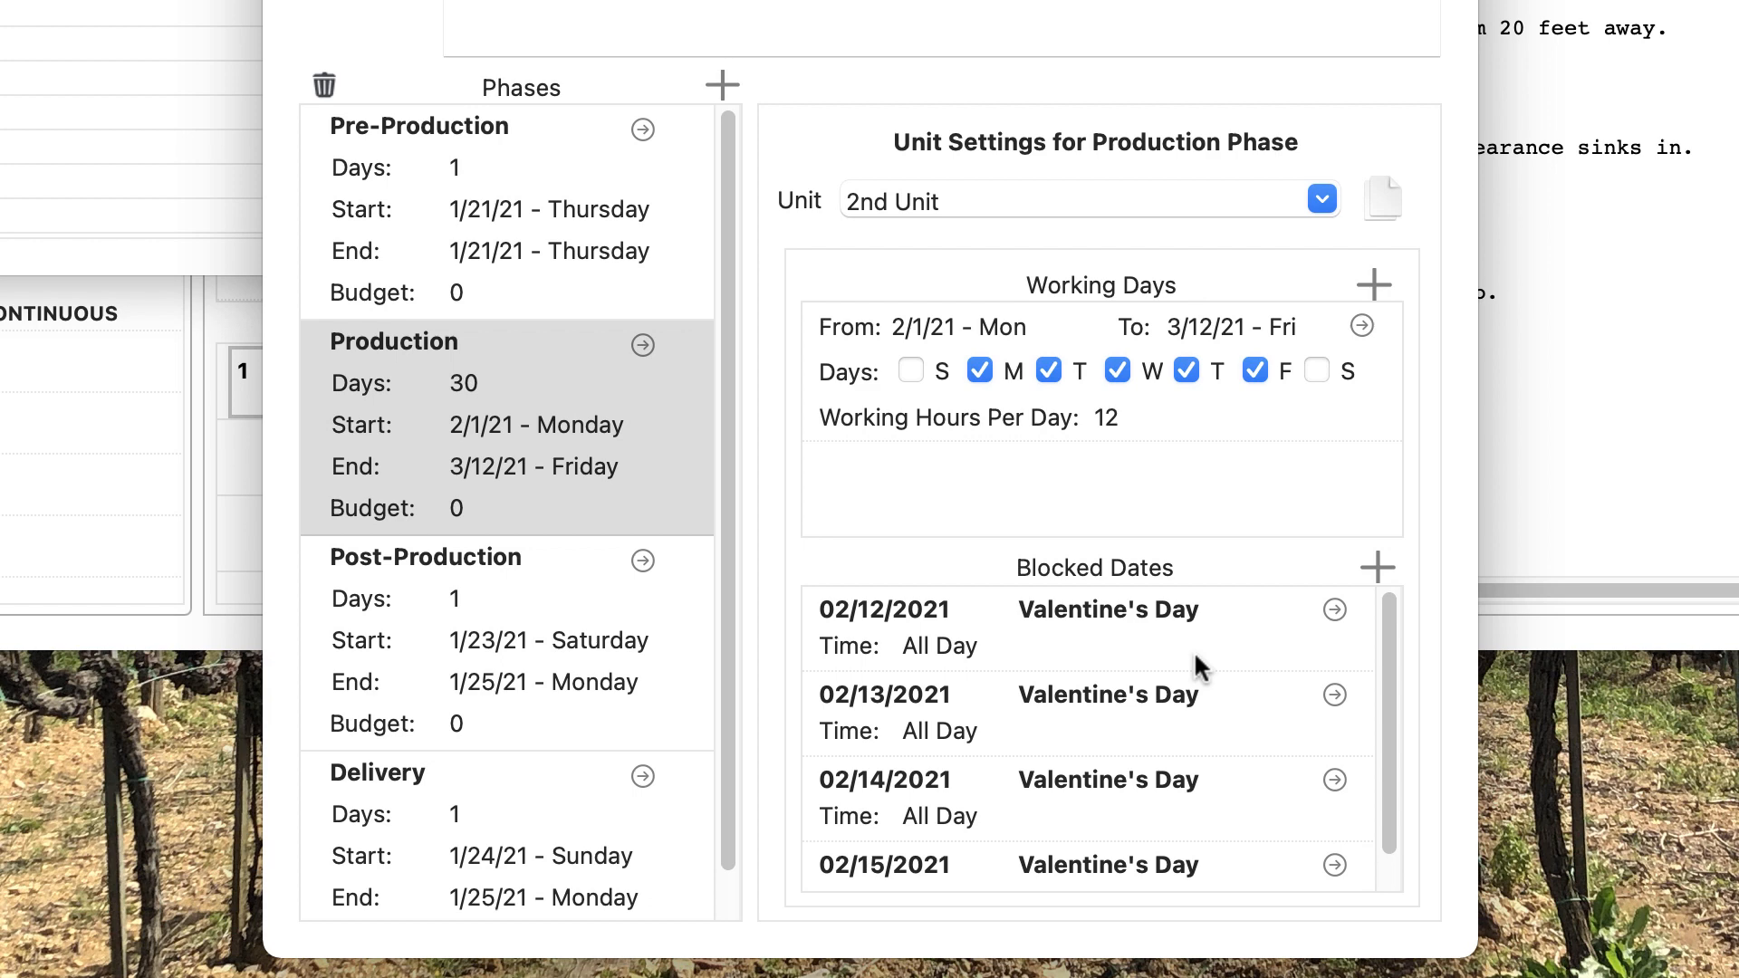
Step: Delete the 2nd Unit's 02/12/2021 blocked date, then close the calendar editor and Calendars window
click(1123, 643)
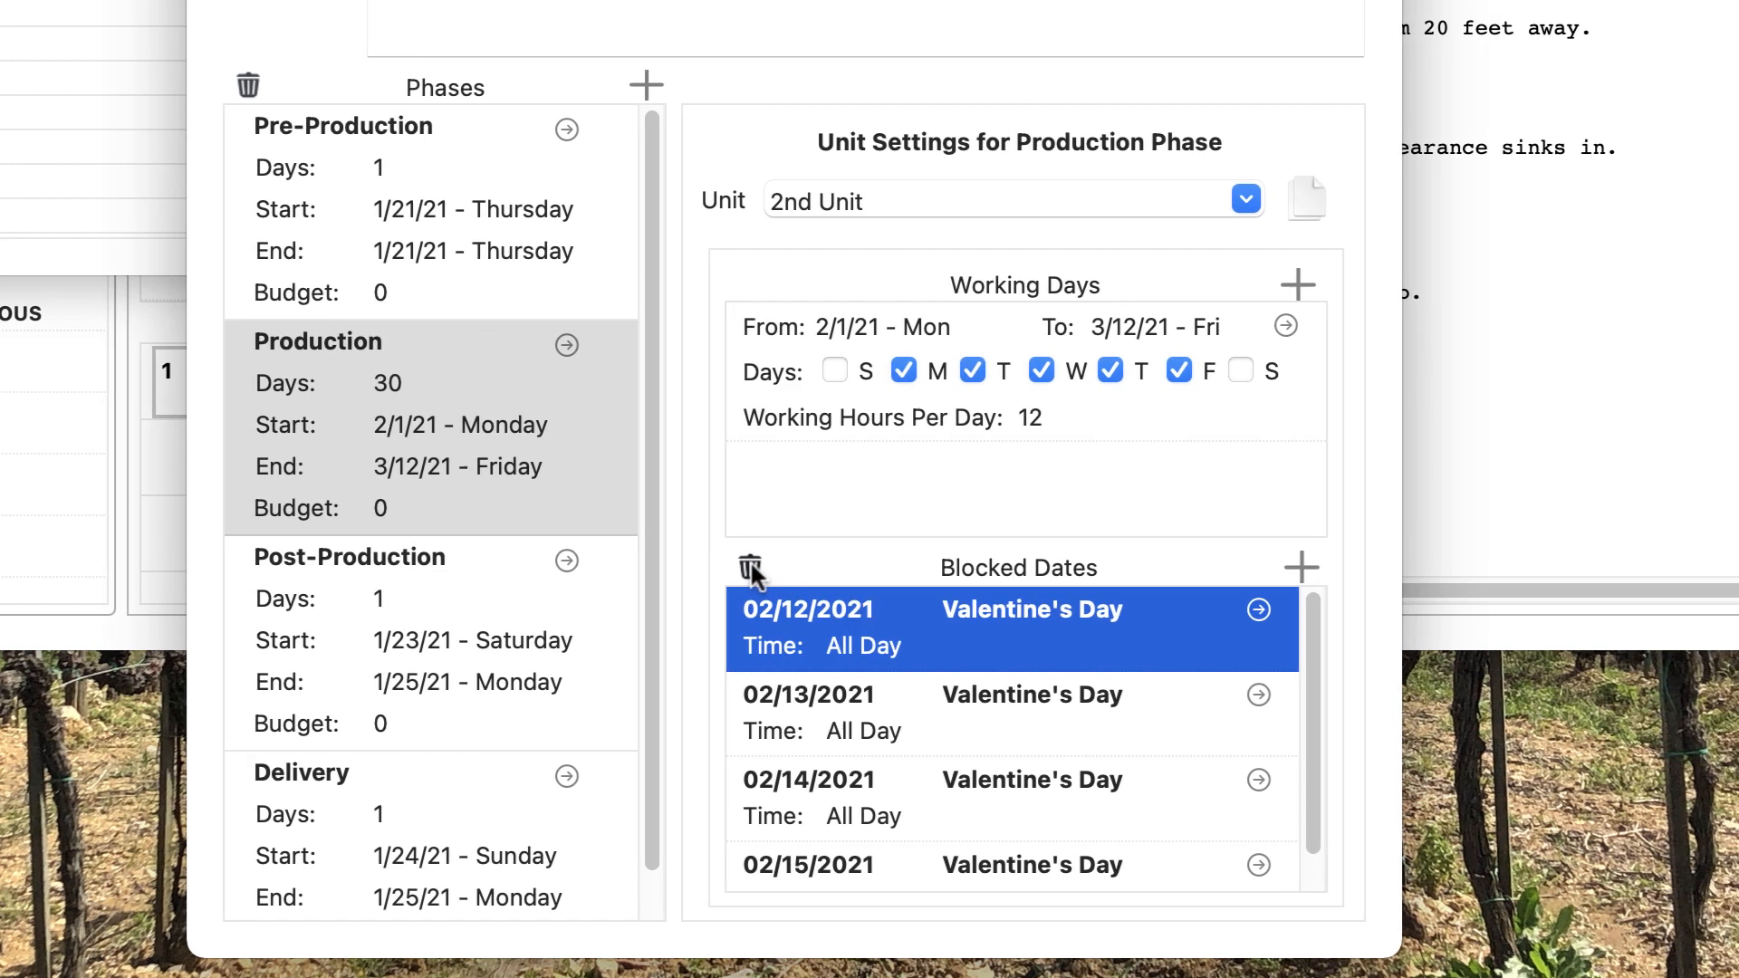
click(826, 567)
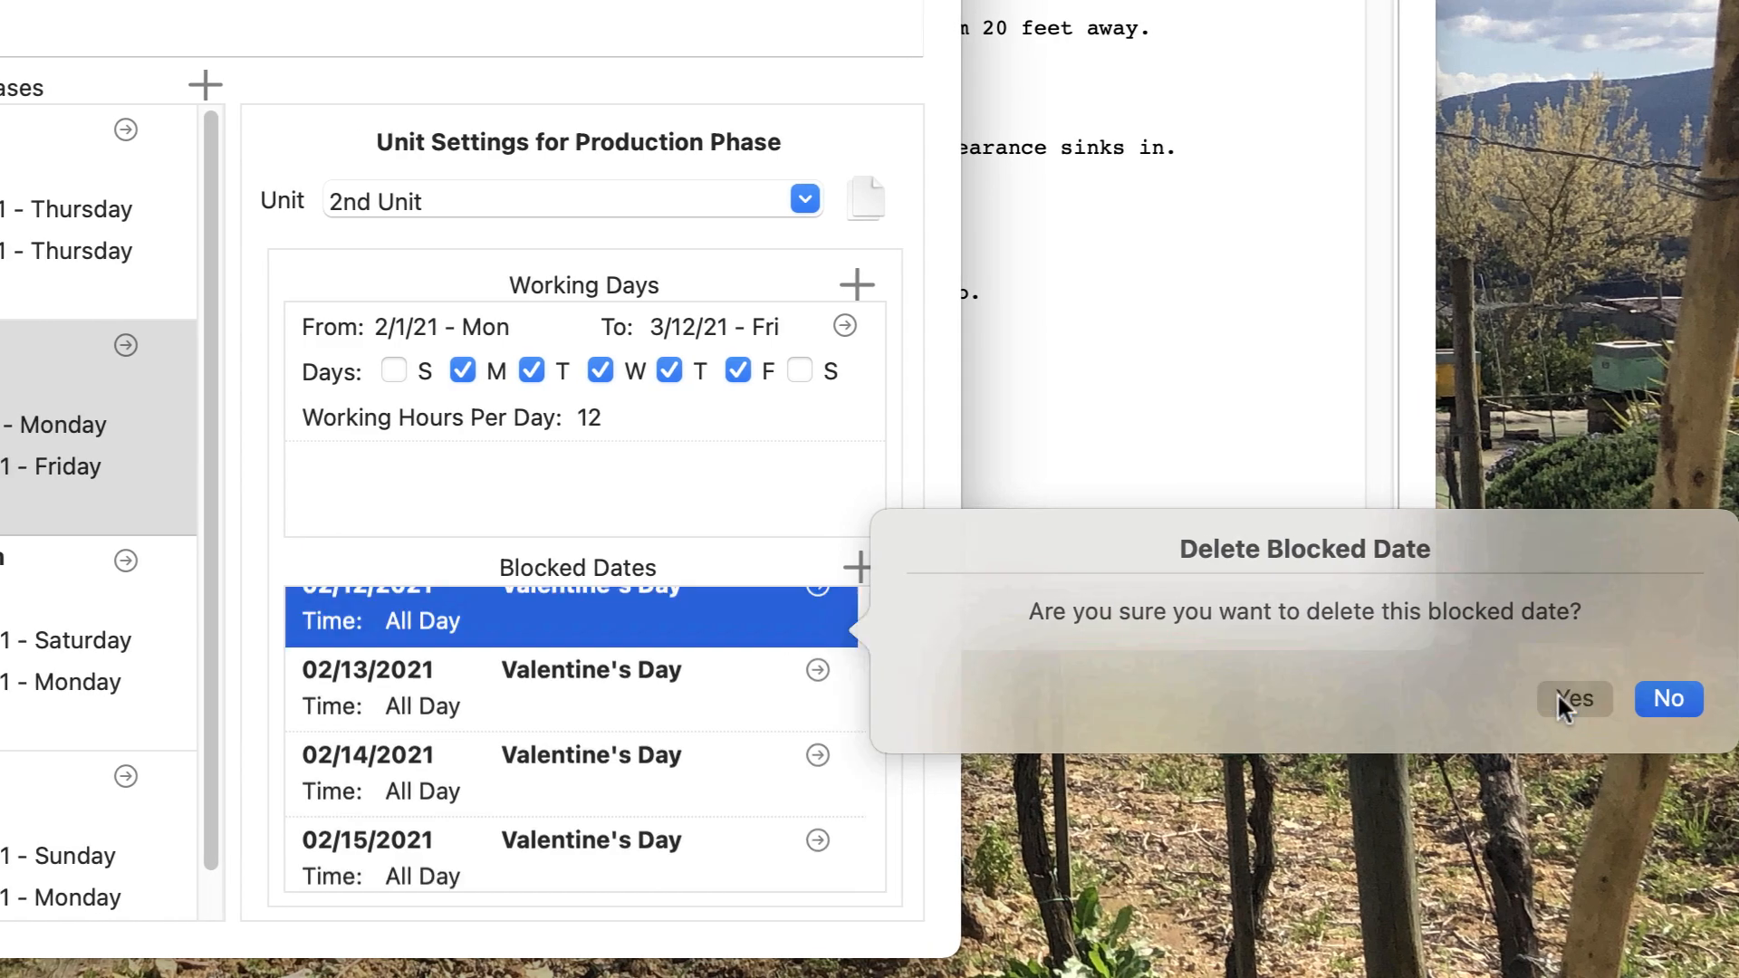
click(1558, 696)
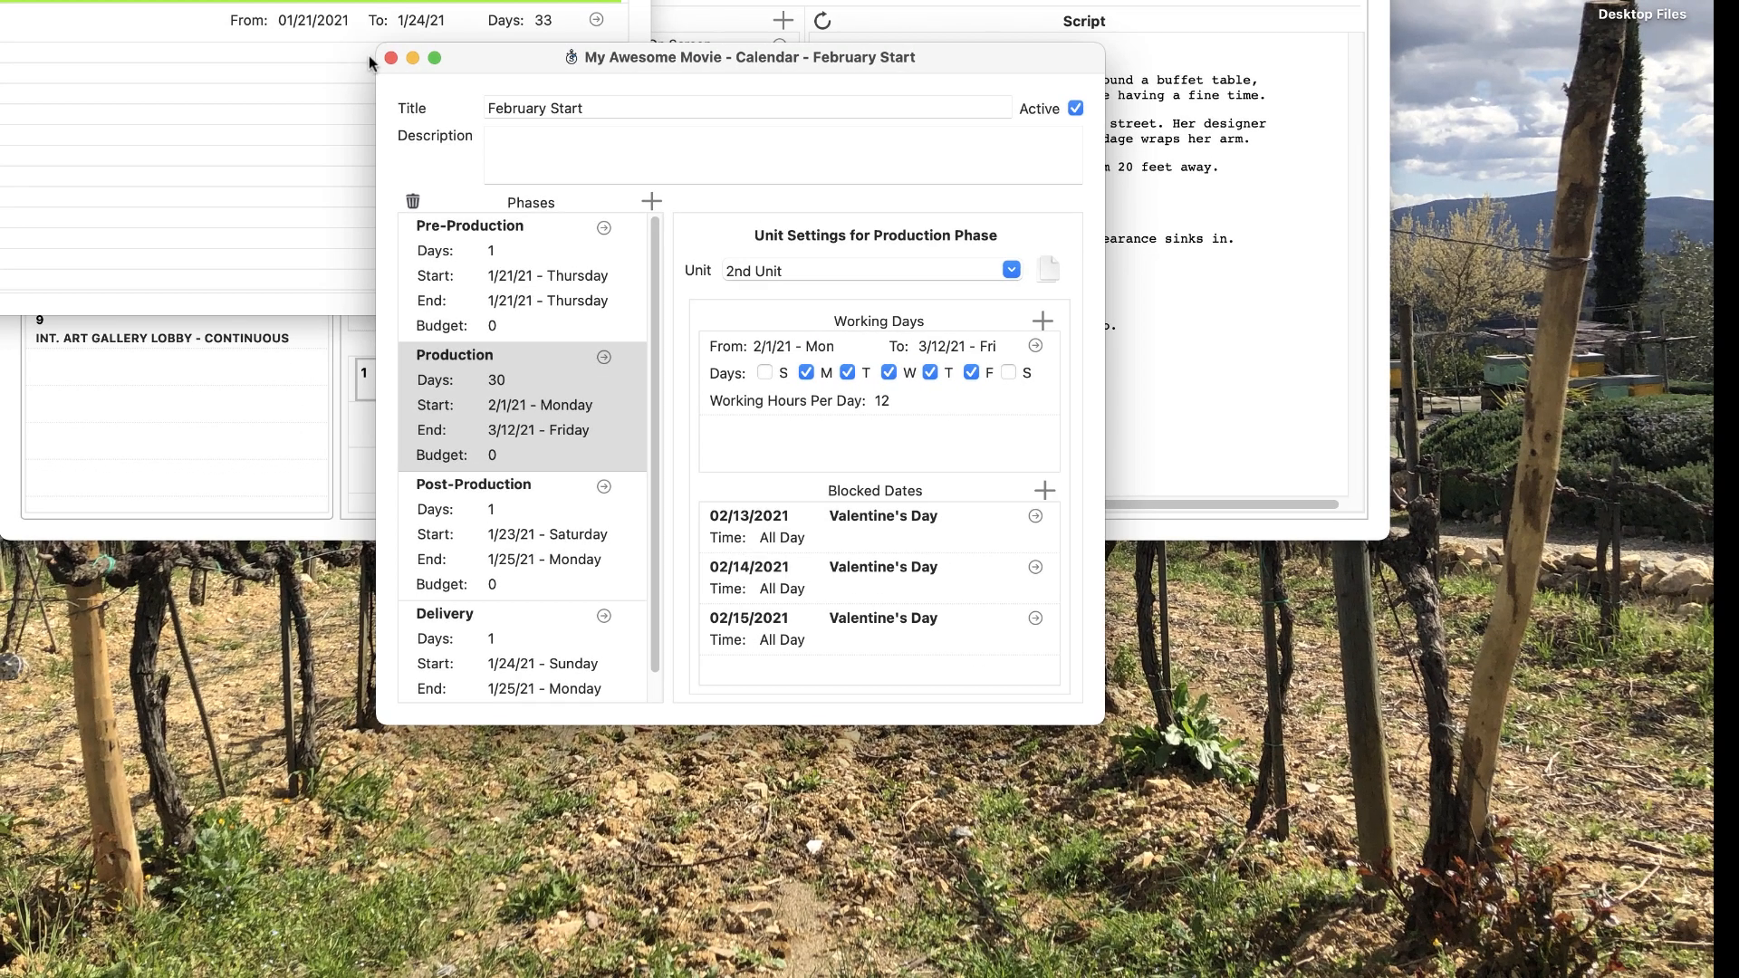
click(391, 57)
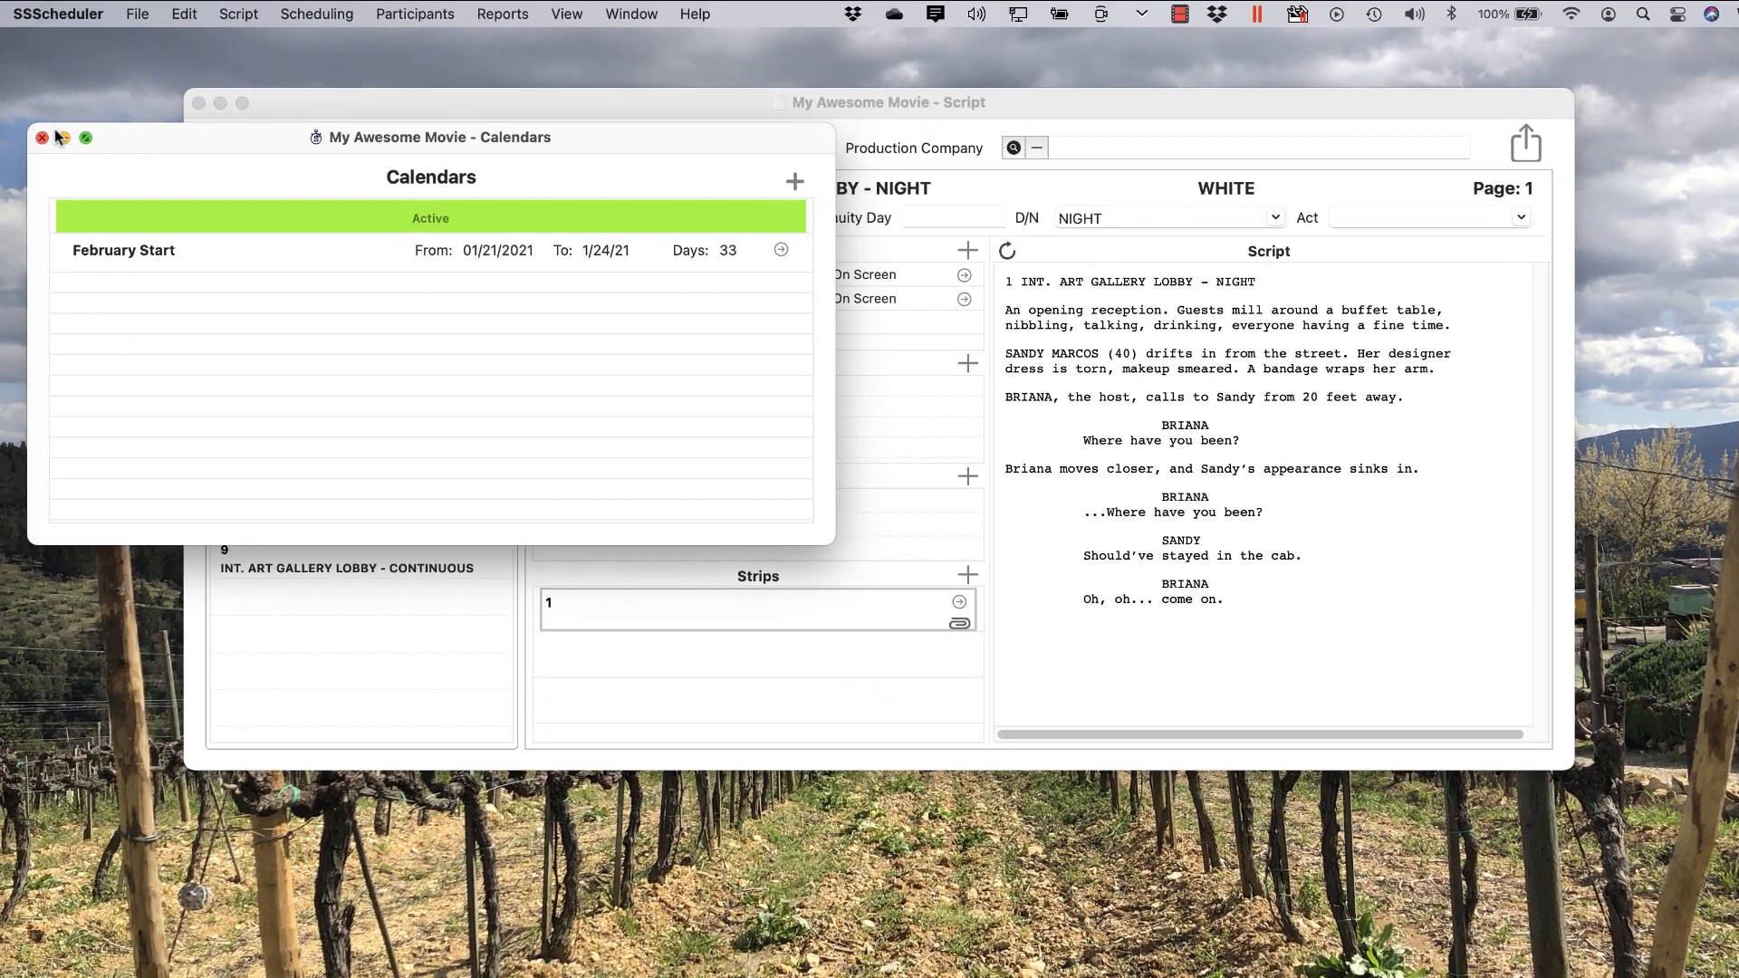
click(42, 137)
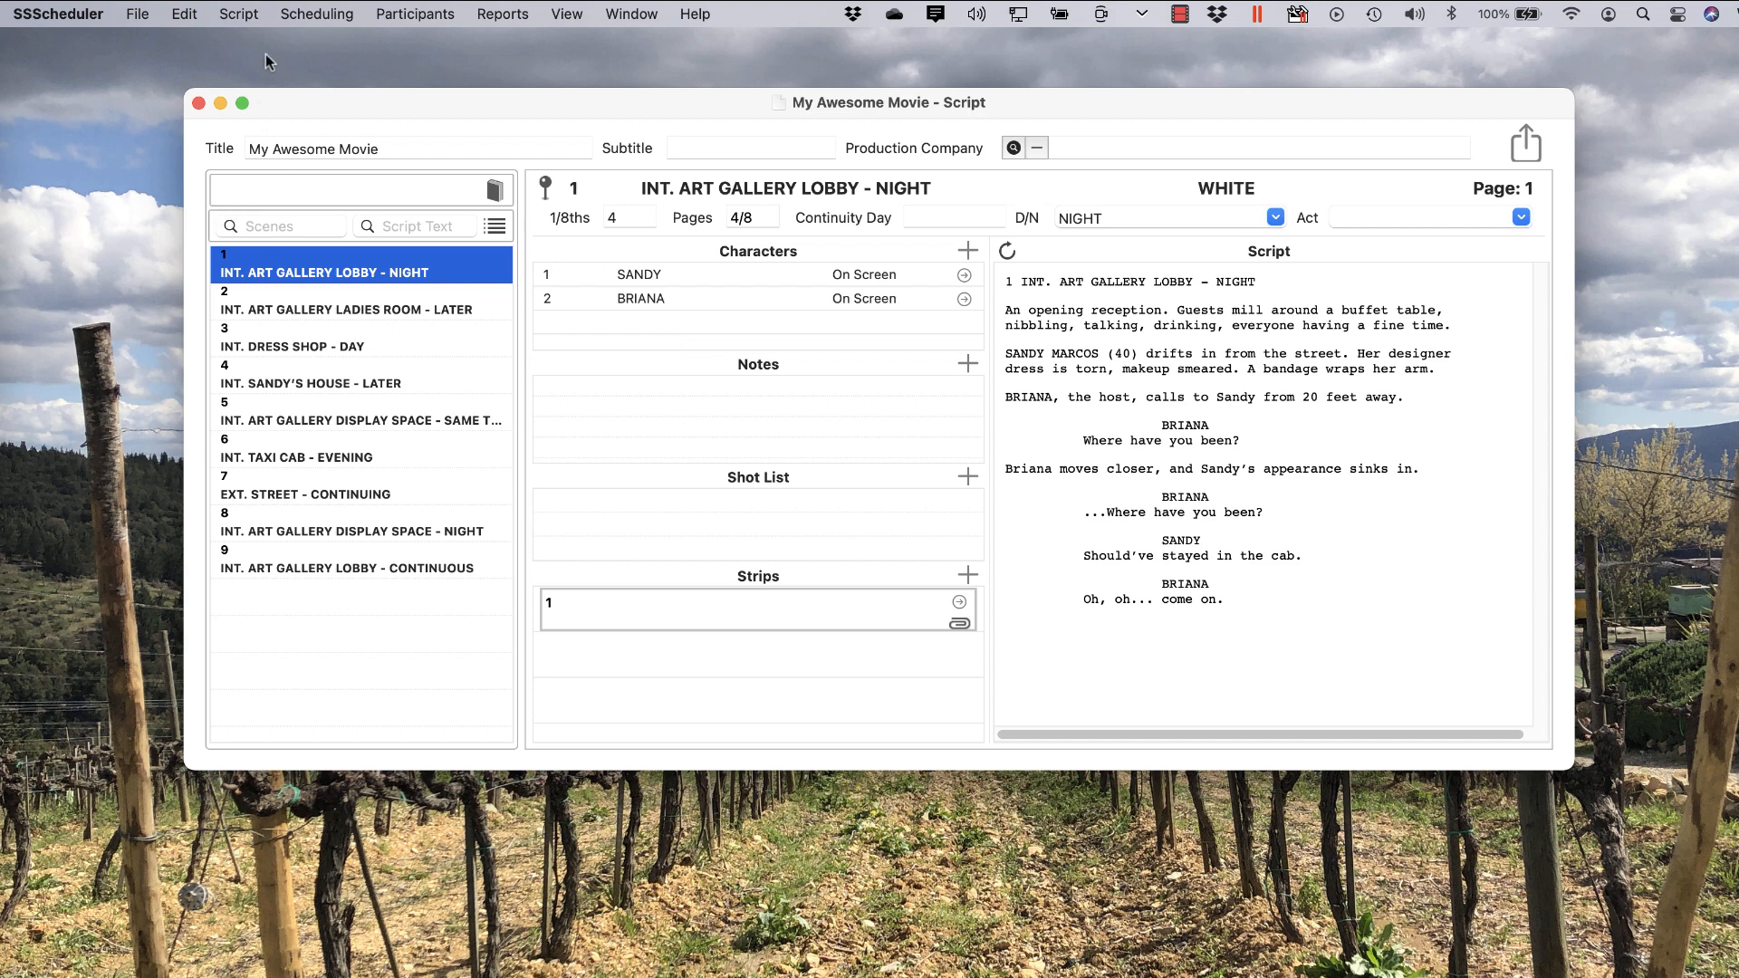
Step: Open the Main Stripboard and set its Calendar to February Start, confirming the change
click(307, 15)
click(305, 48)
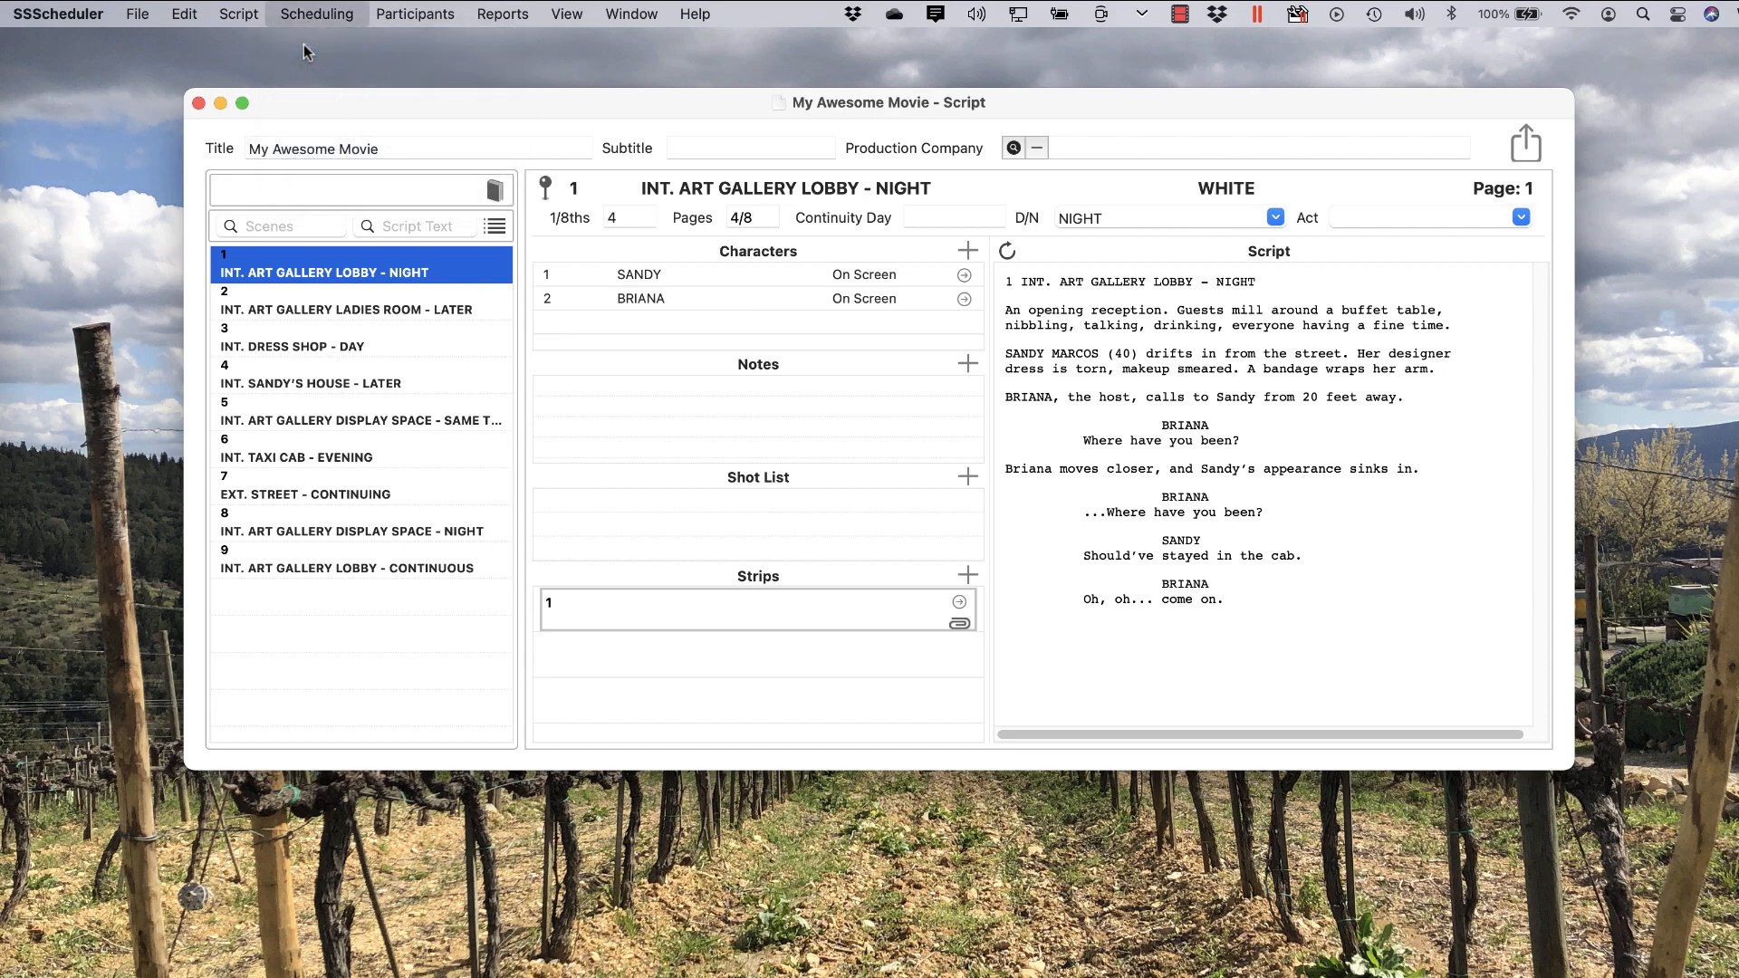
double_click(377, 237)
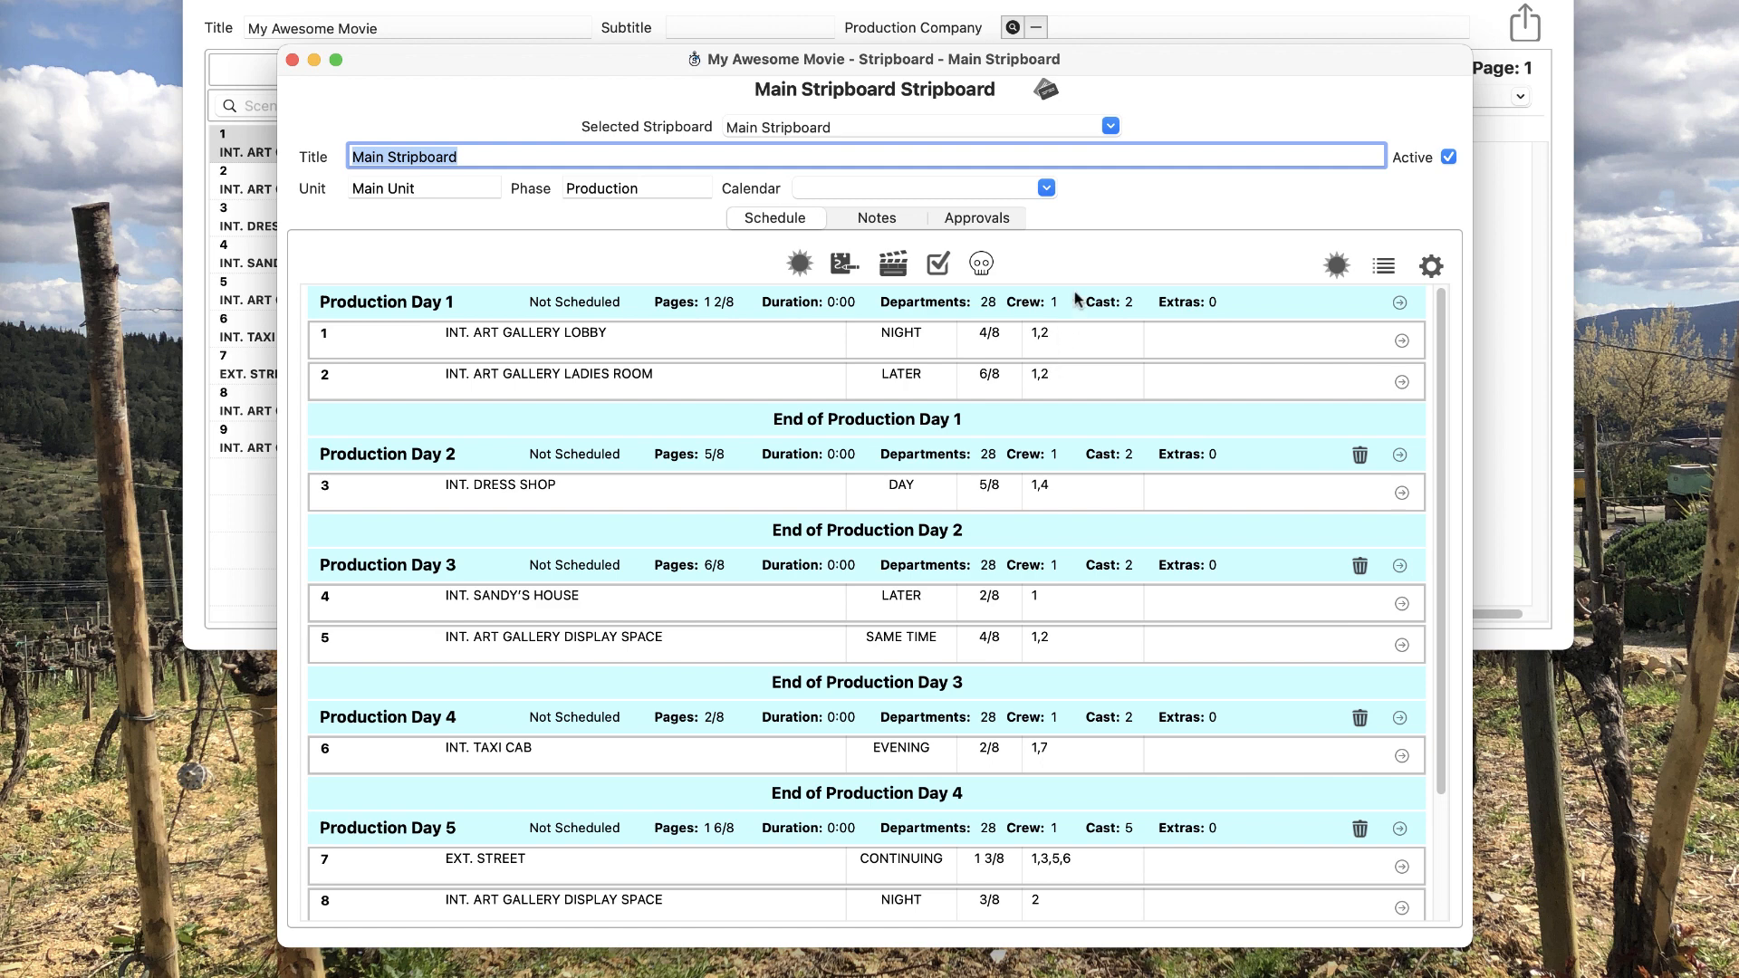
click(1045, 187)
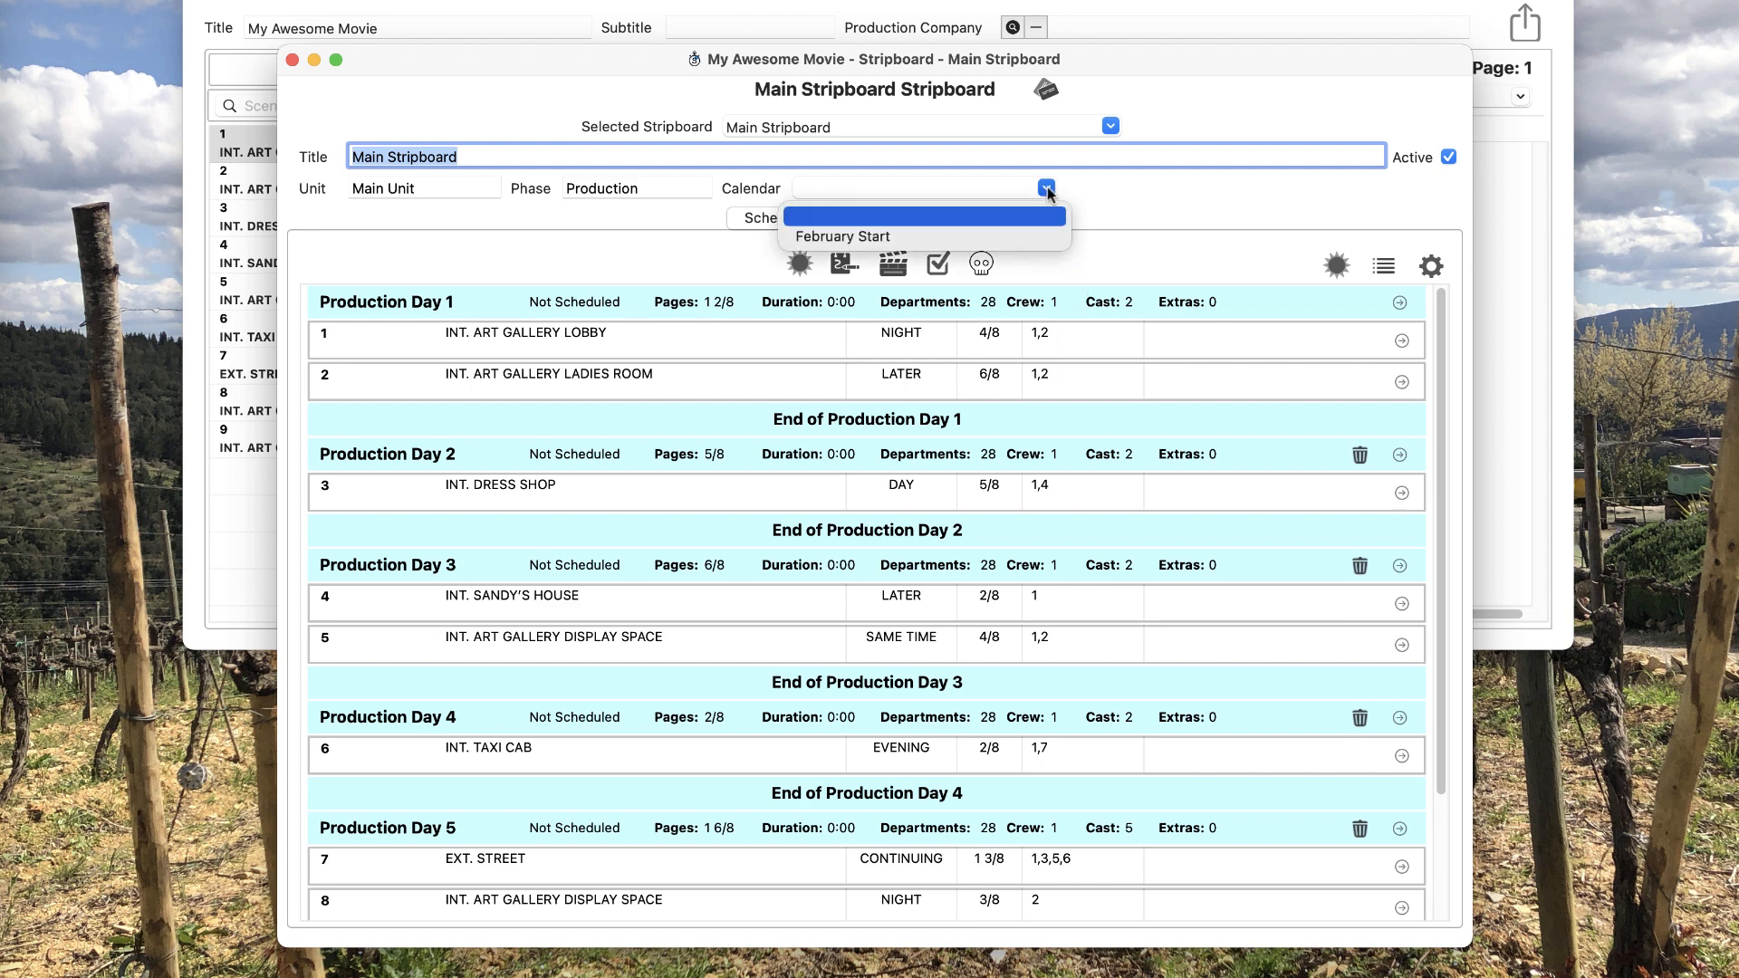
click(895, 231)
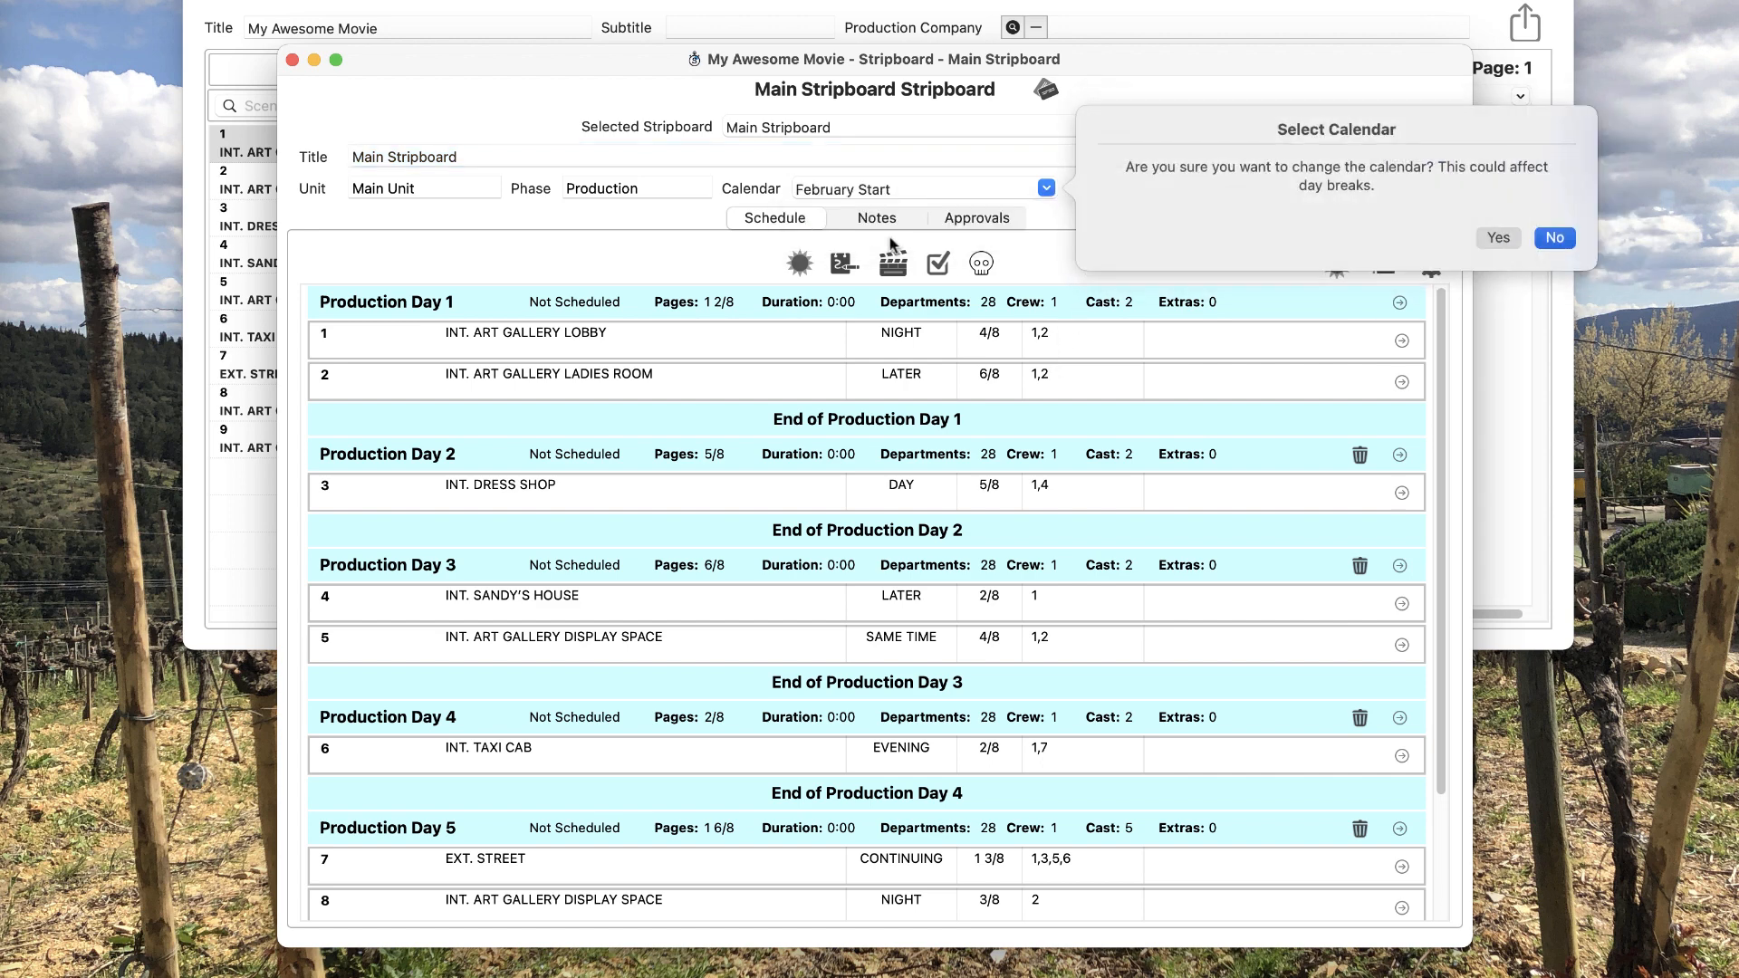
click(1481, 234)
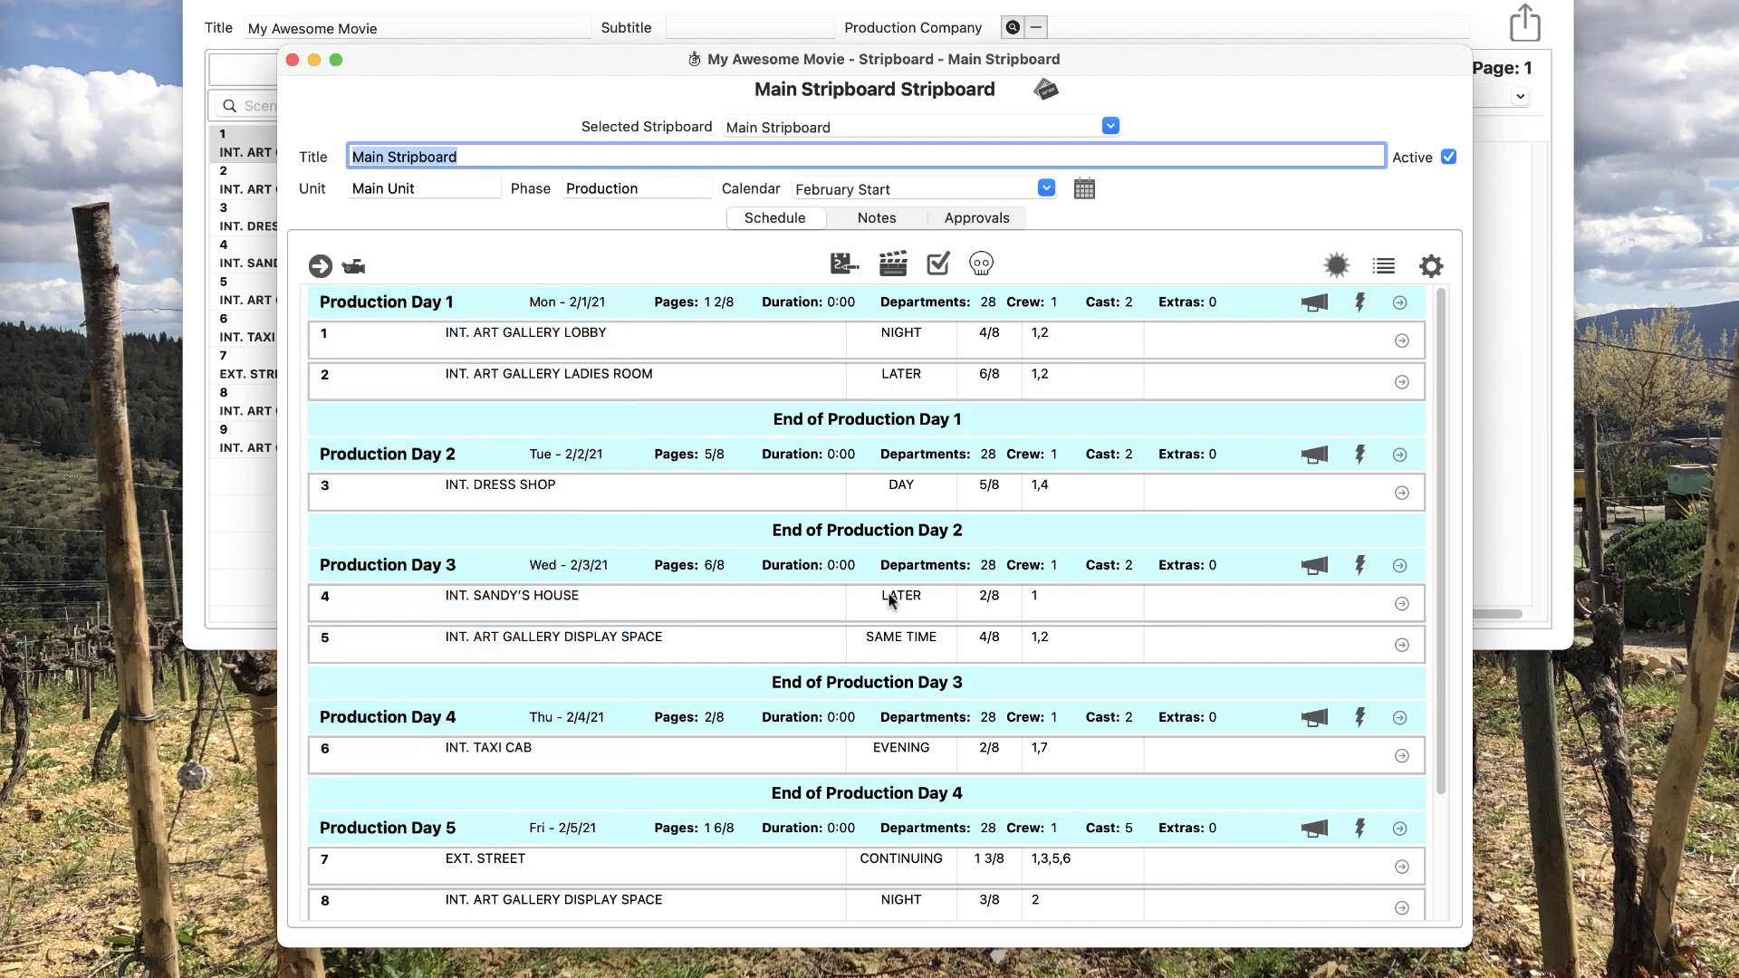
scroll(890, 600, down, 3)
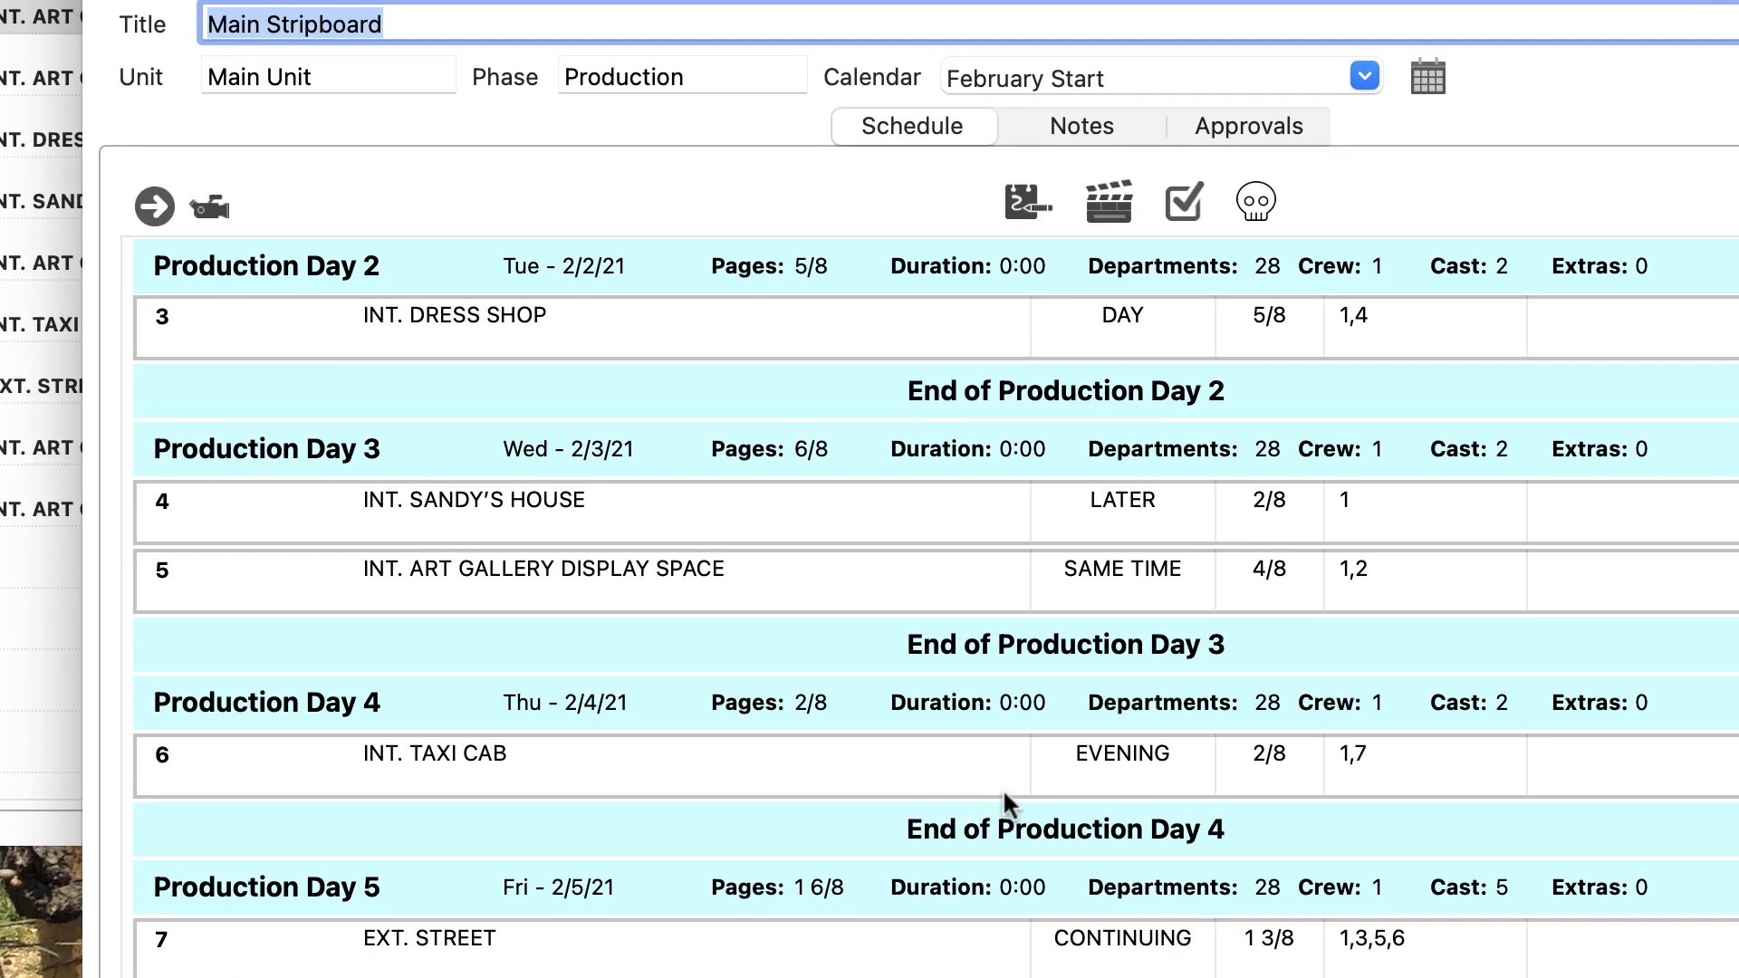
click(210, 208)
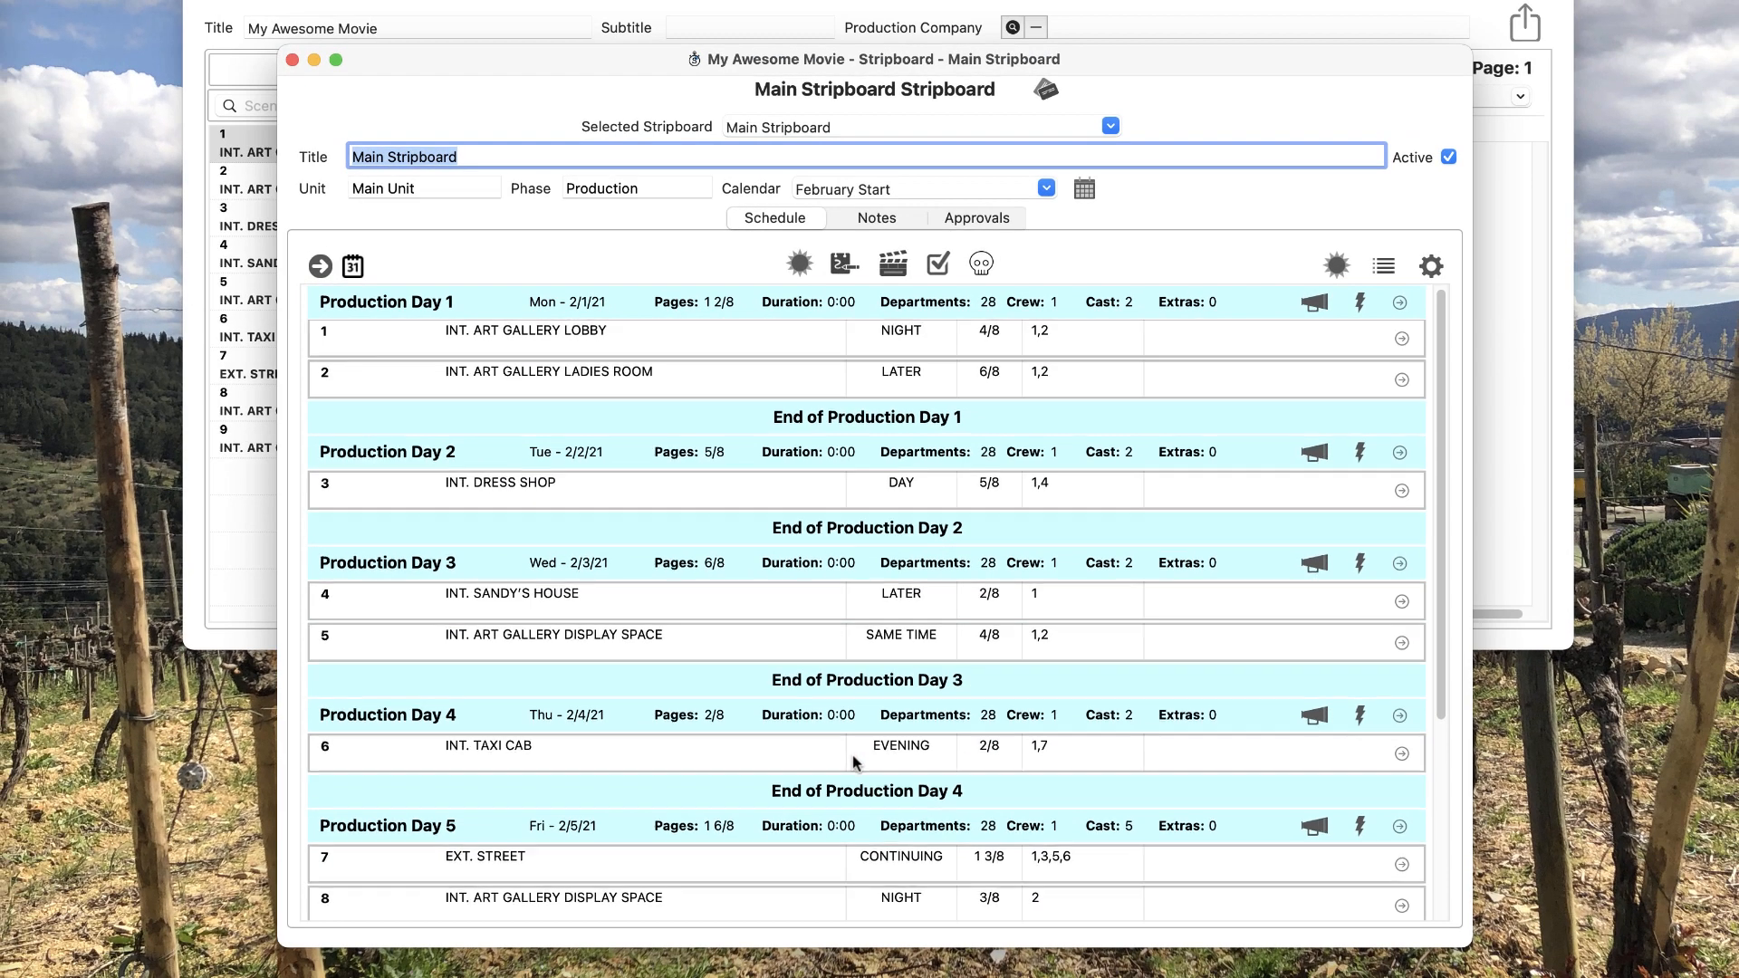
scroll(1045, 977, down, 5)
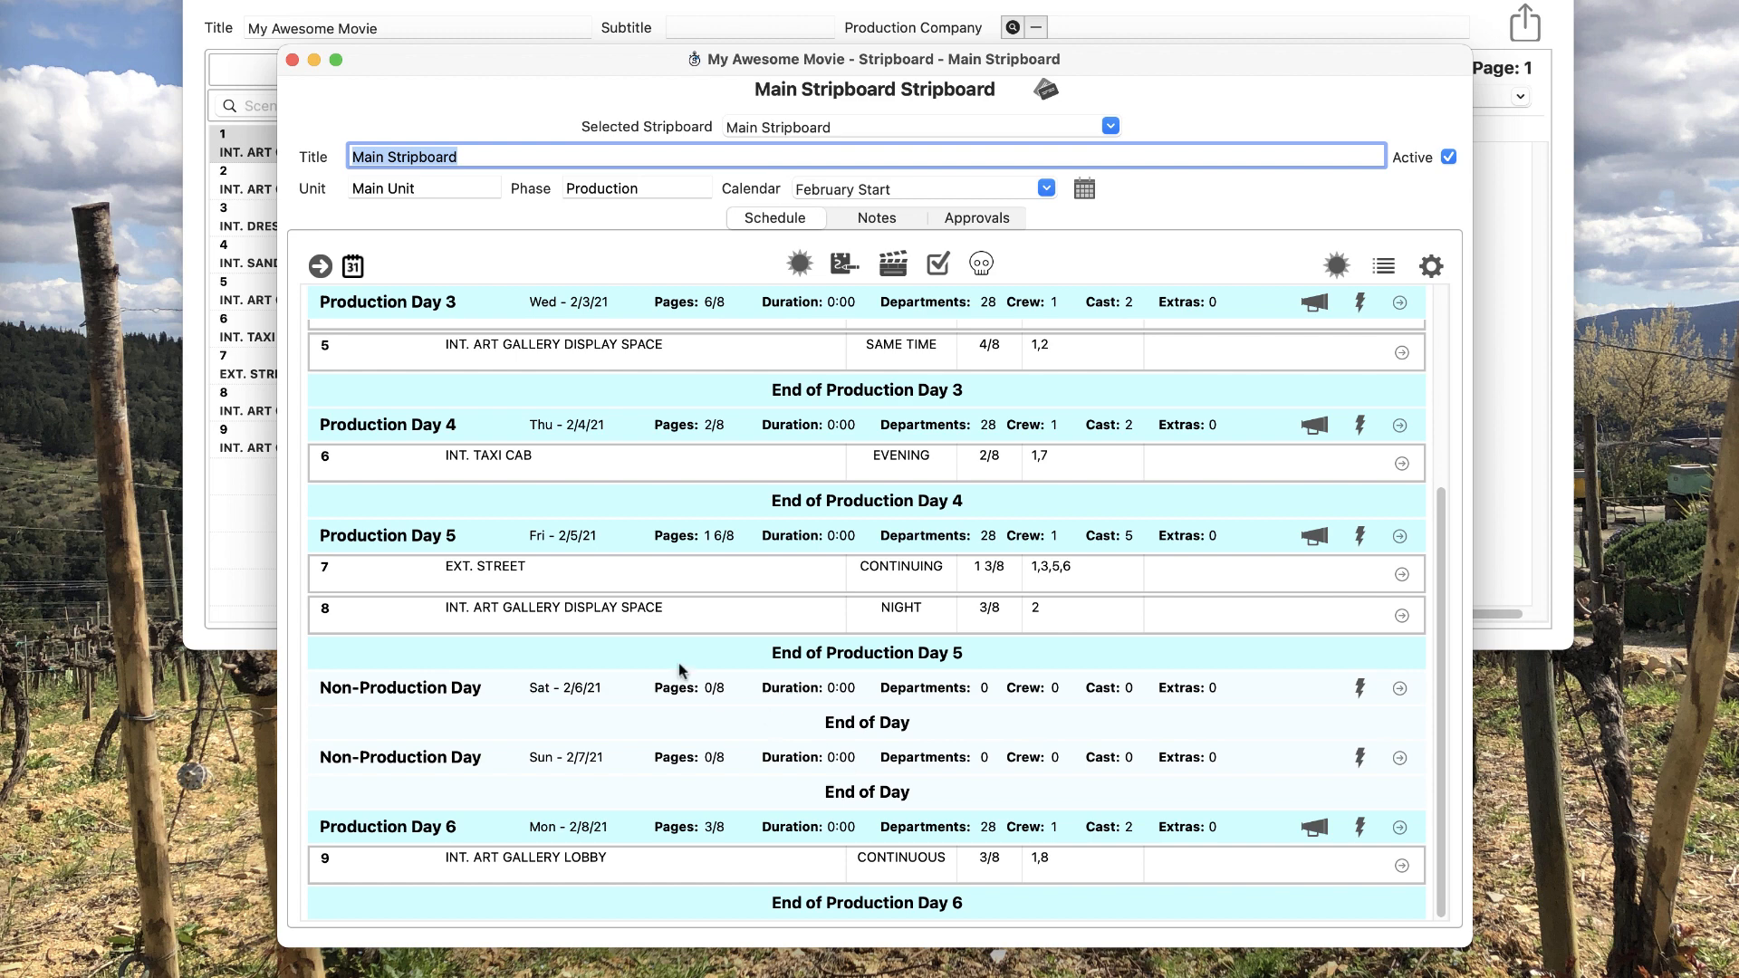
click(353, 266)
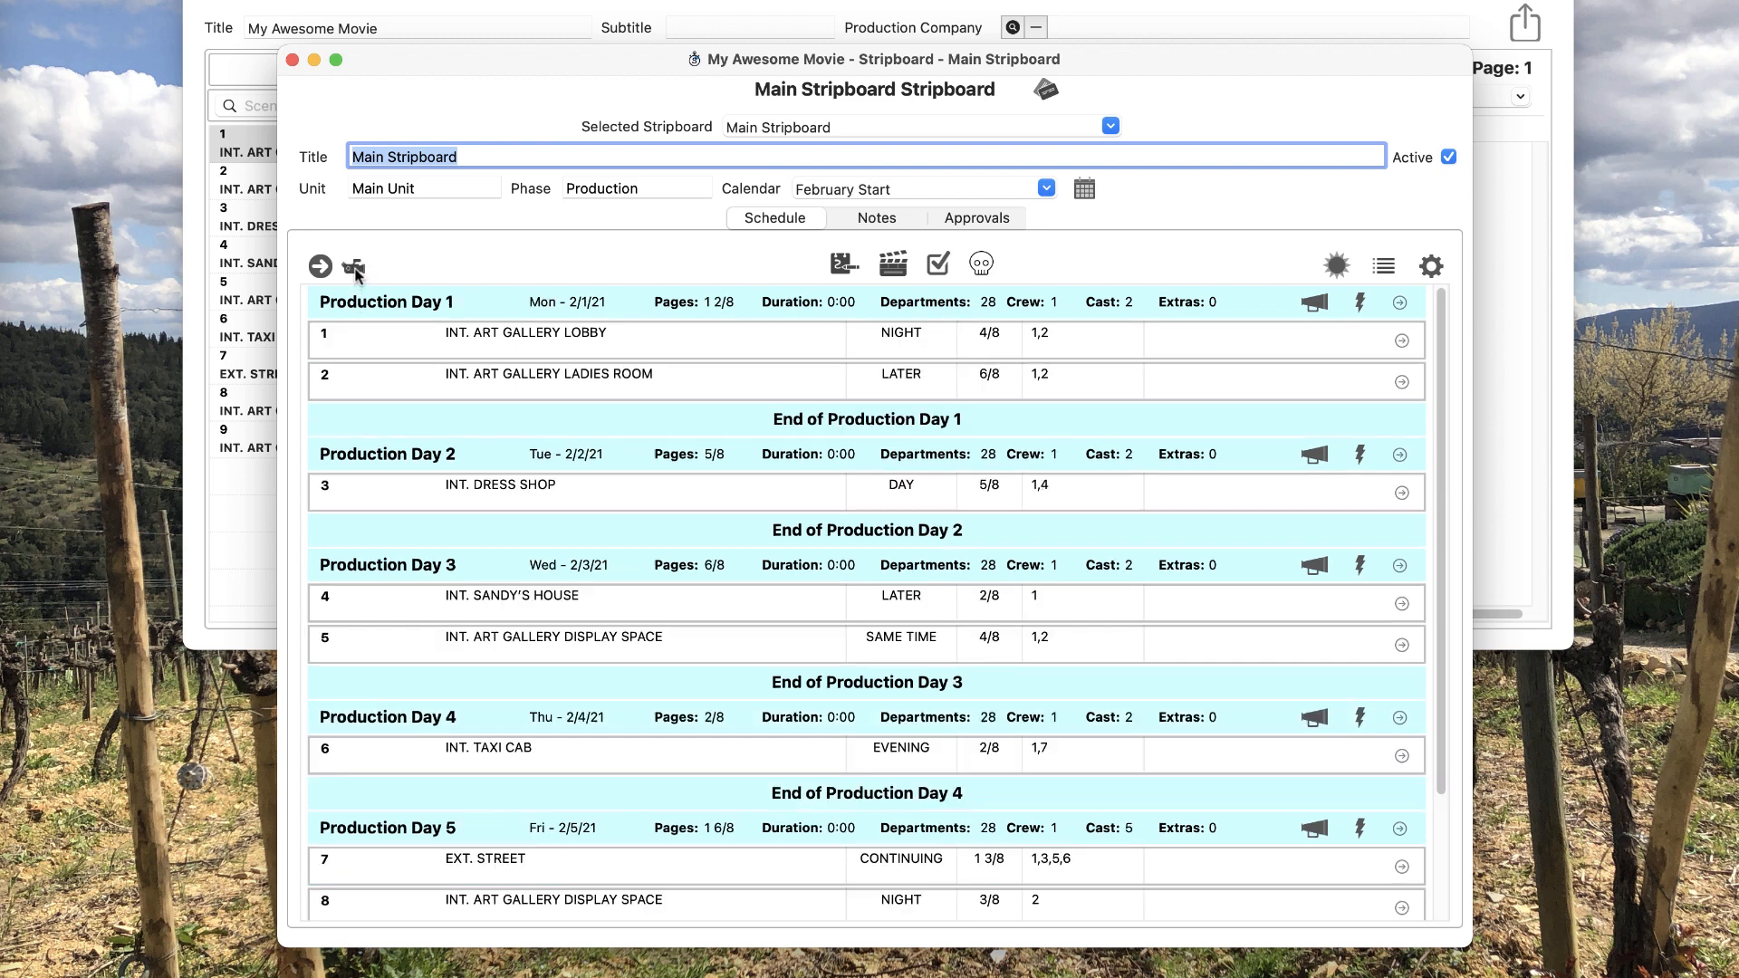
scroll(962, 687, down, 3)
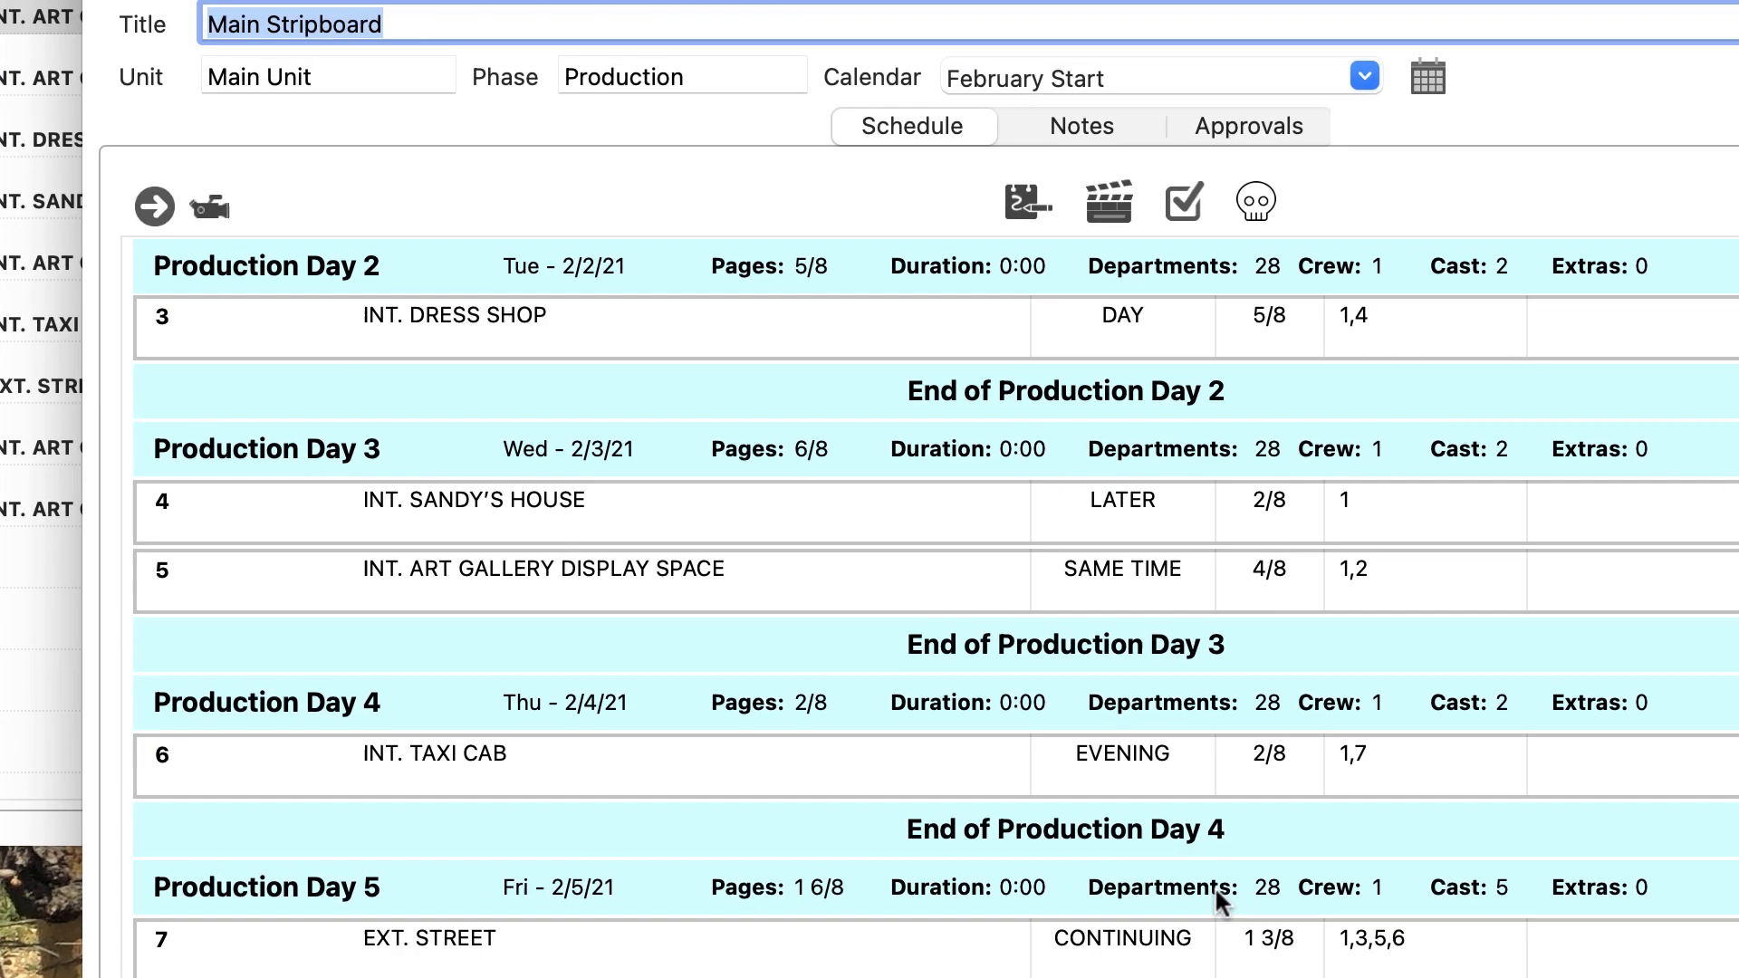
Step: Drag scene 3 INT. DRESS SHOP onto Day 1's cover set icon and review the Cover Sets list
click(155, 211)
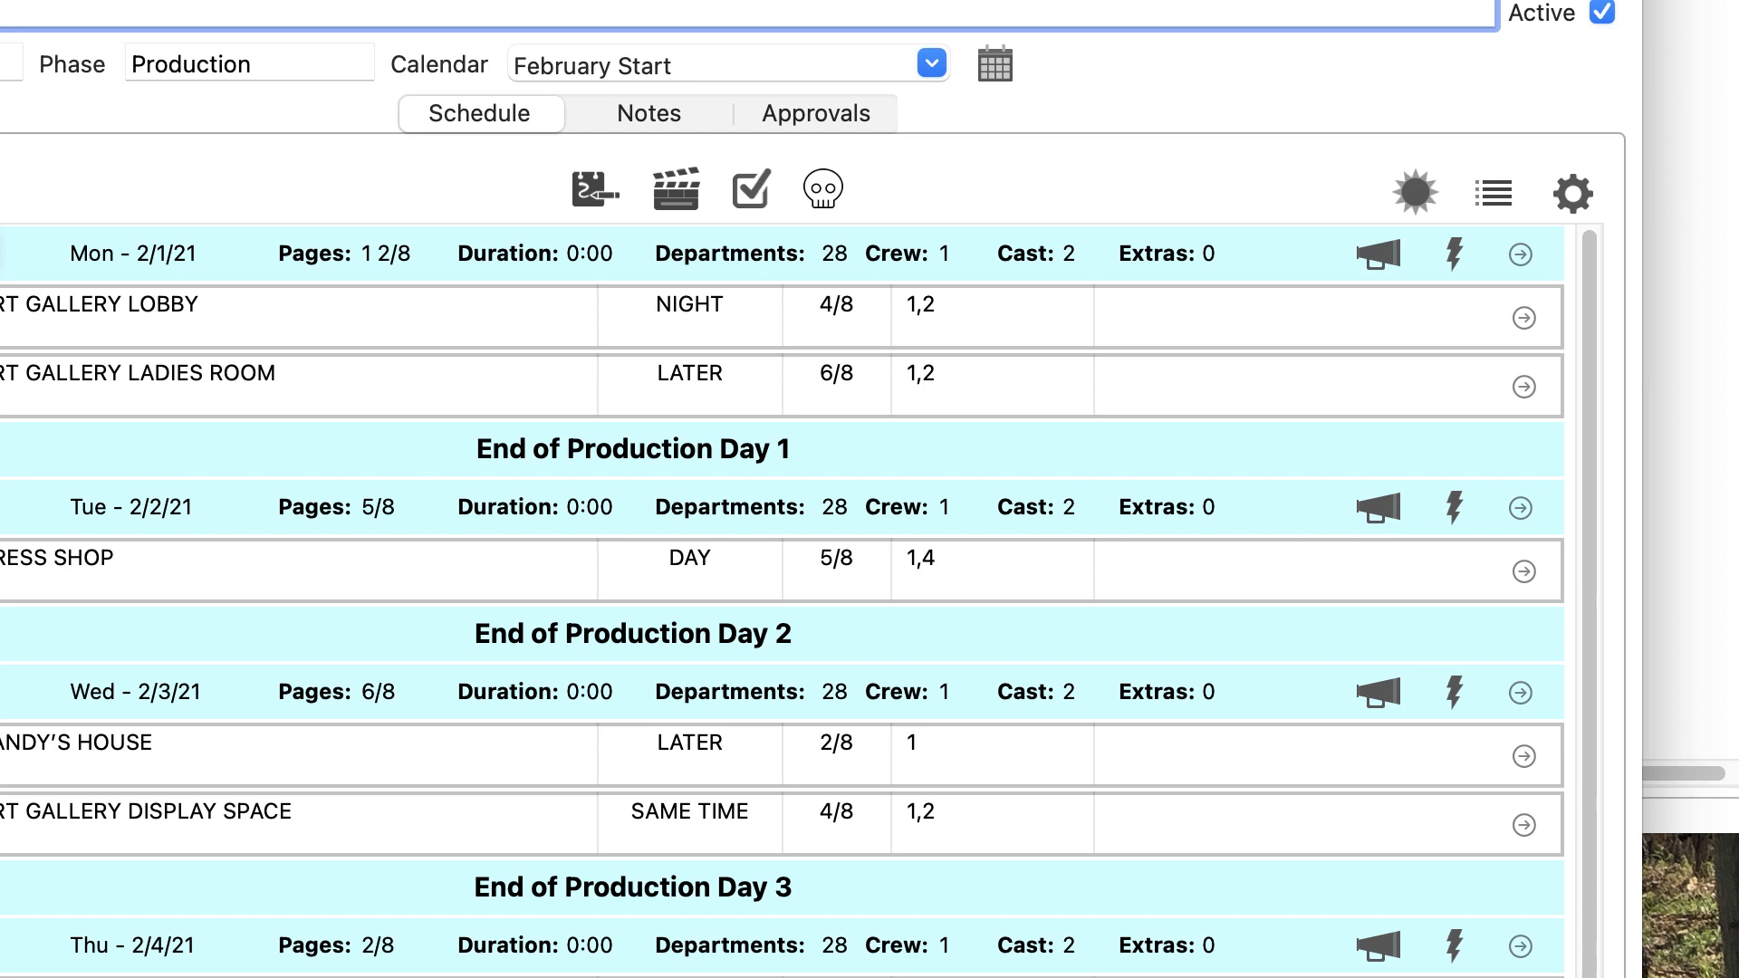
drag(336, 577, 1448, 252)
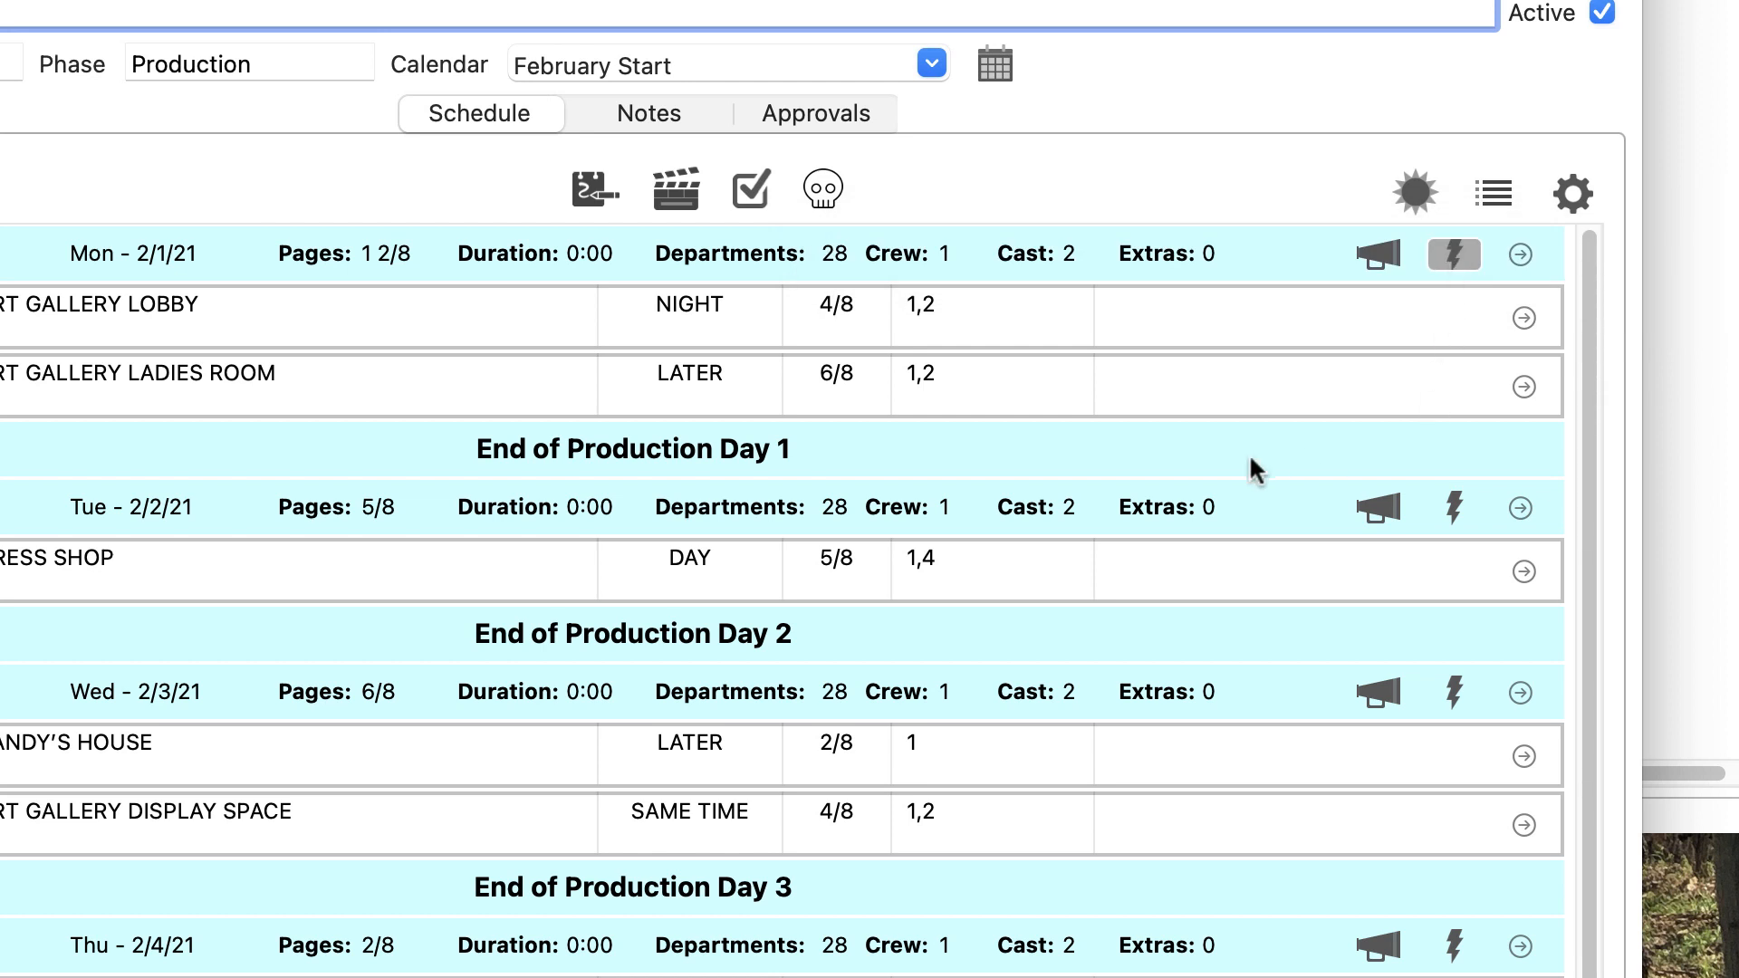
click(1449, 252)
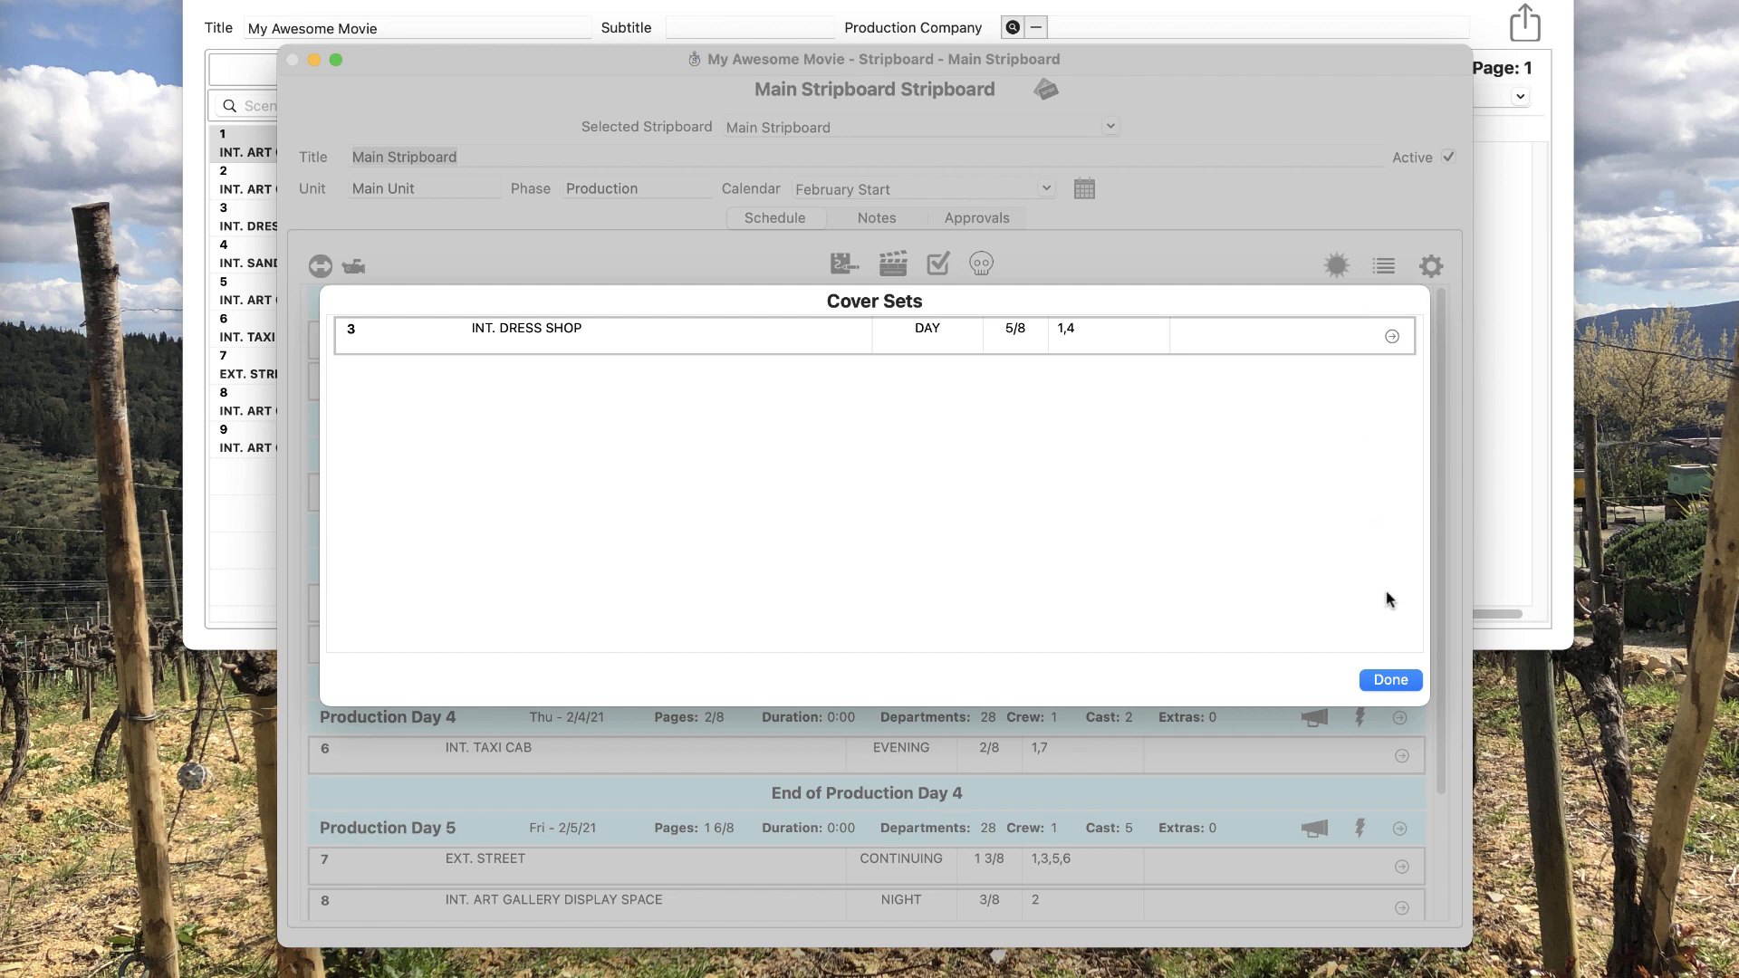
click(1391, 680)
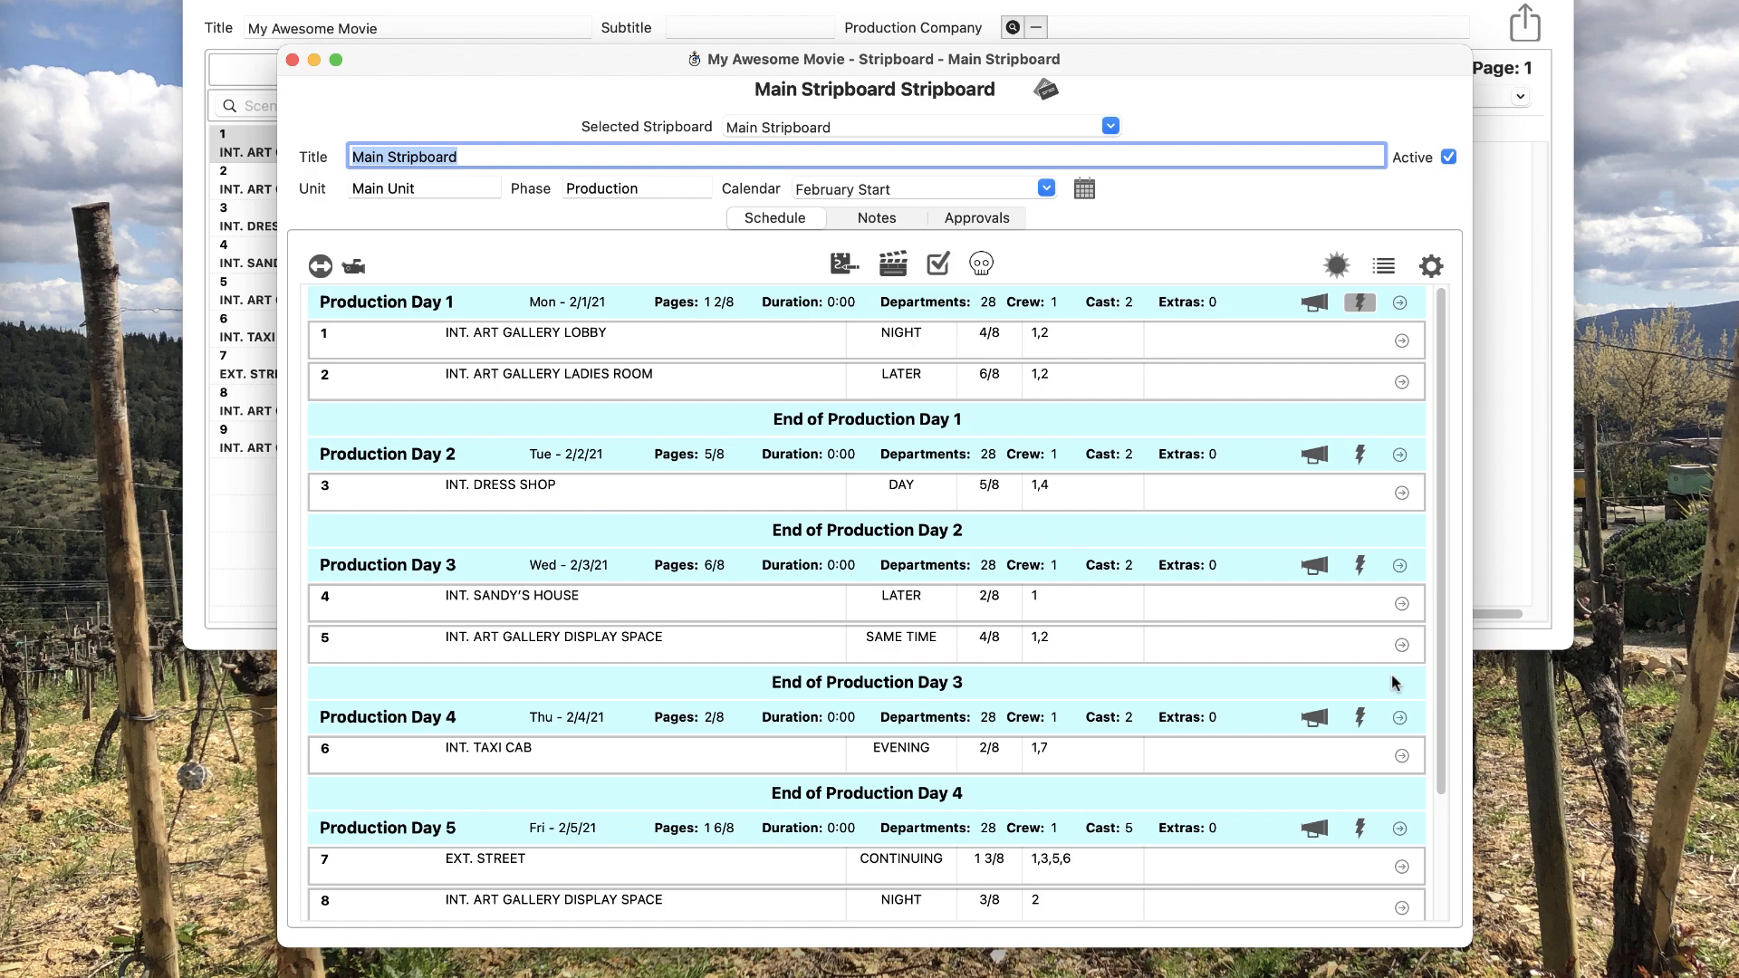